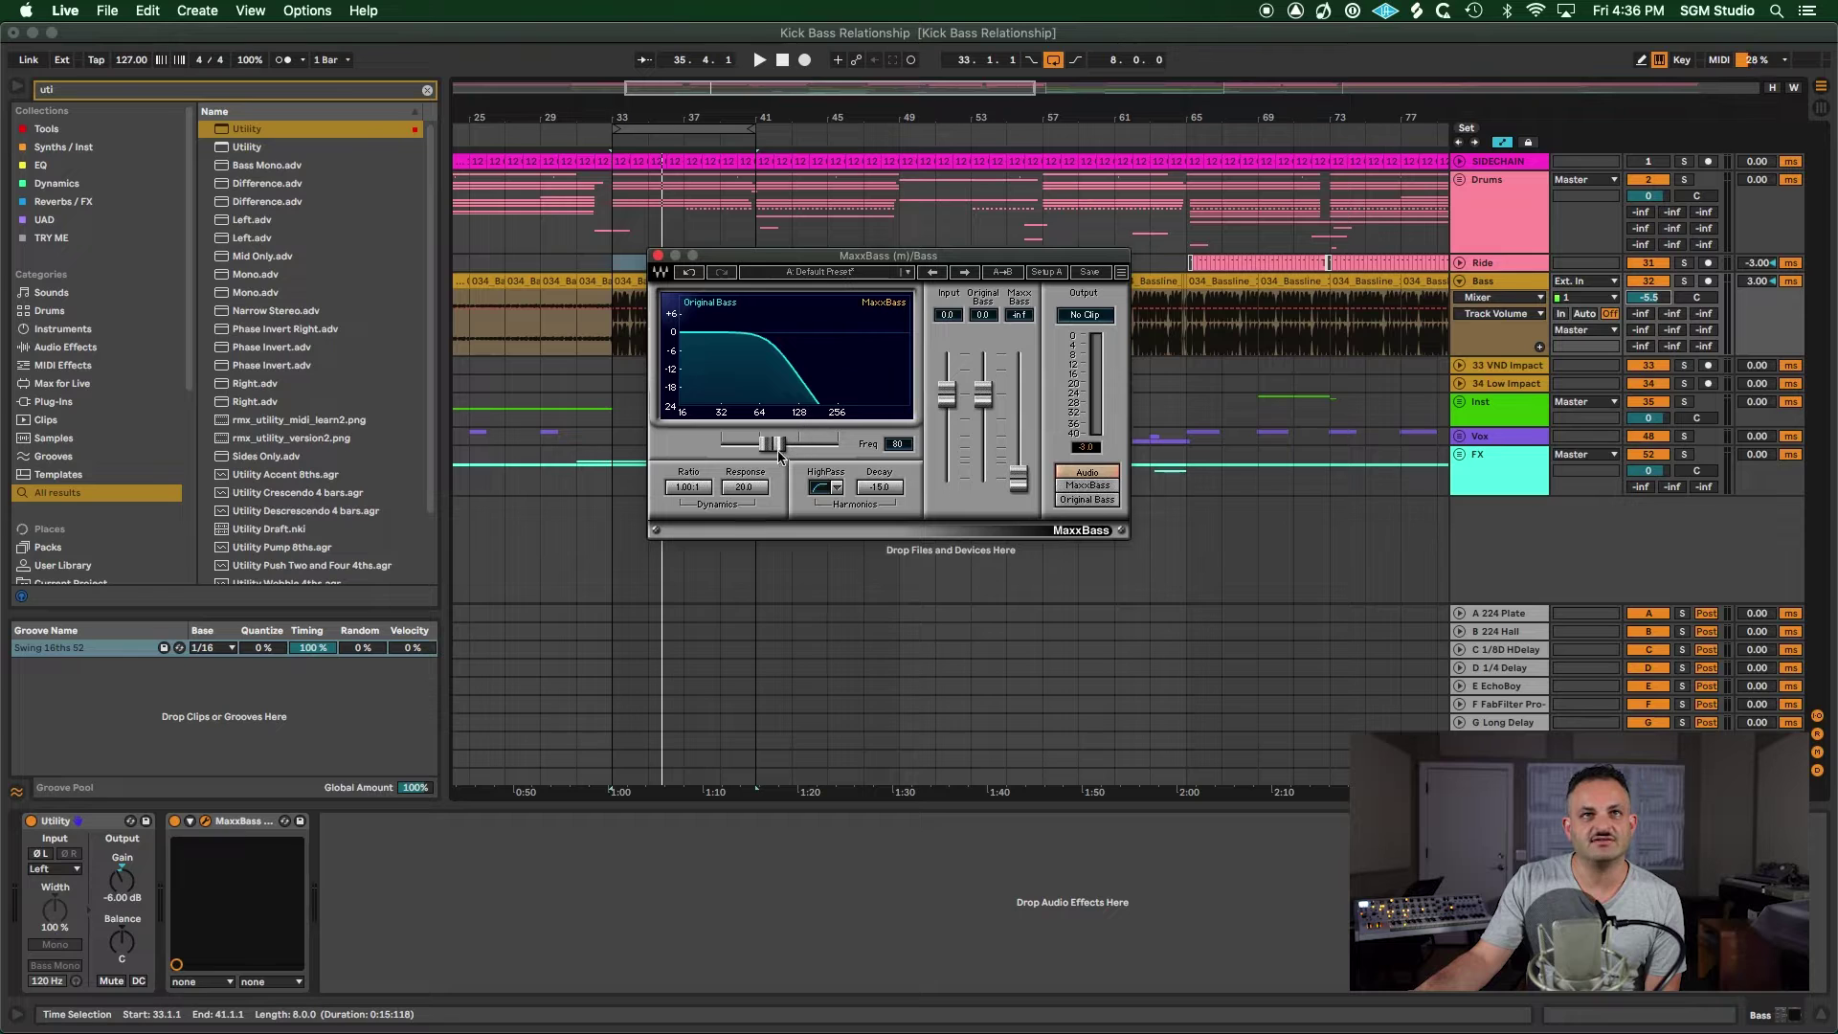
- Try out the MaxxBass and Original Bass level faders, leaving Original Bass at 0.1
mouse_move(1018, 476)
left_mouse_down()
mouse_move(1018, 395)
mouse_move(1017, 479)
left_mouse_up()
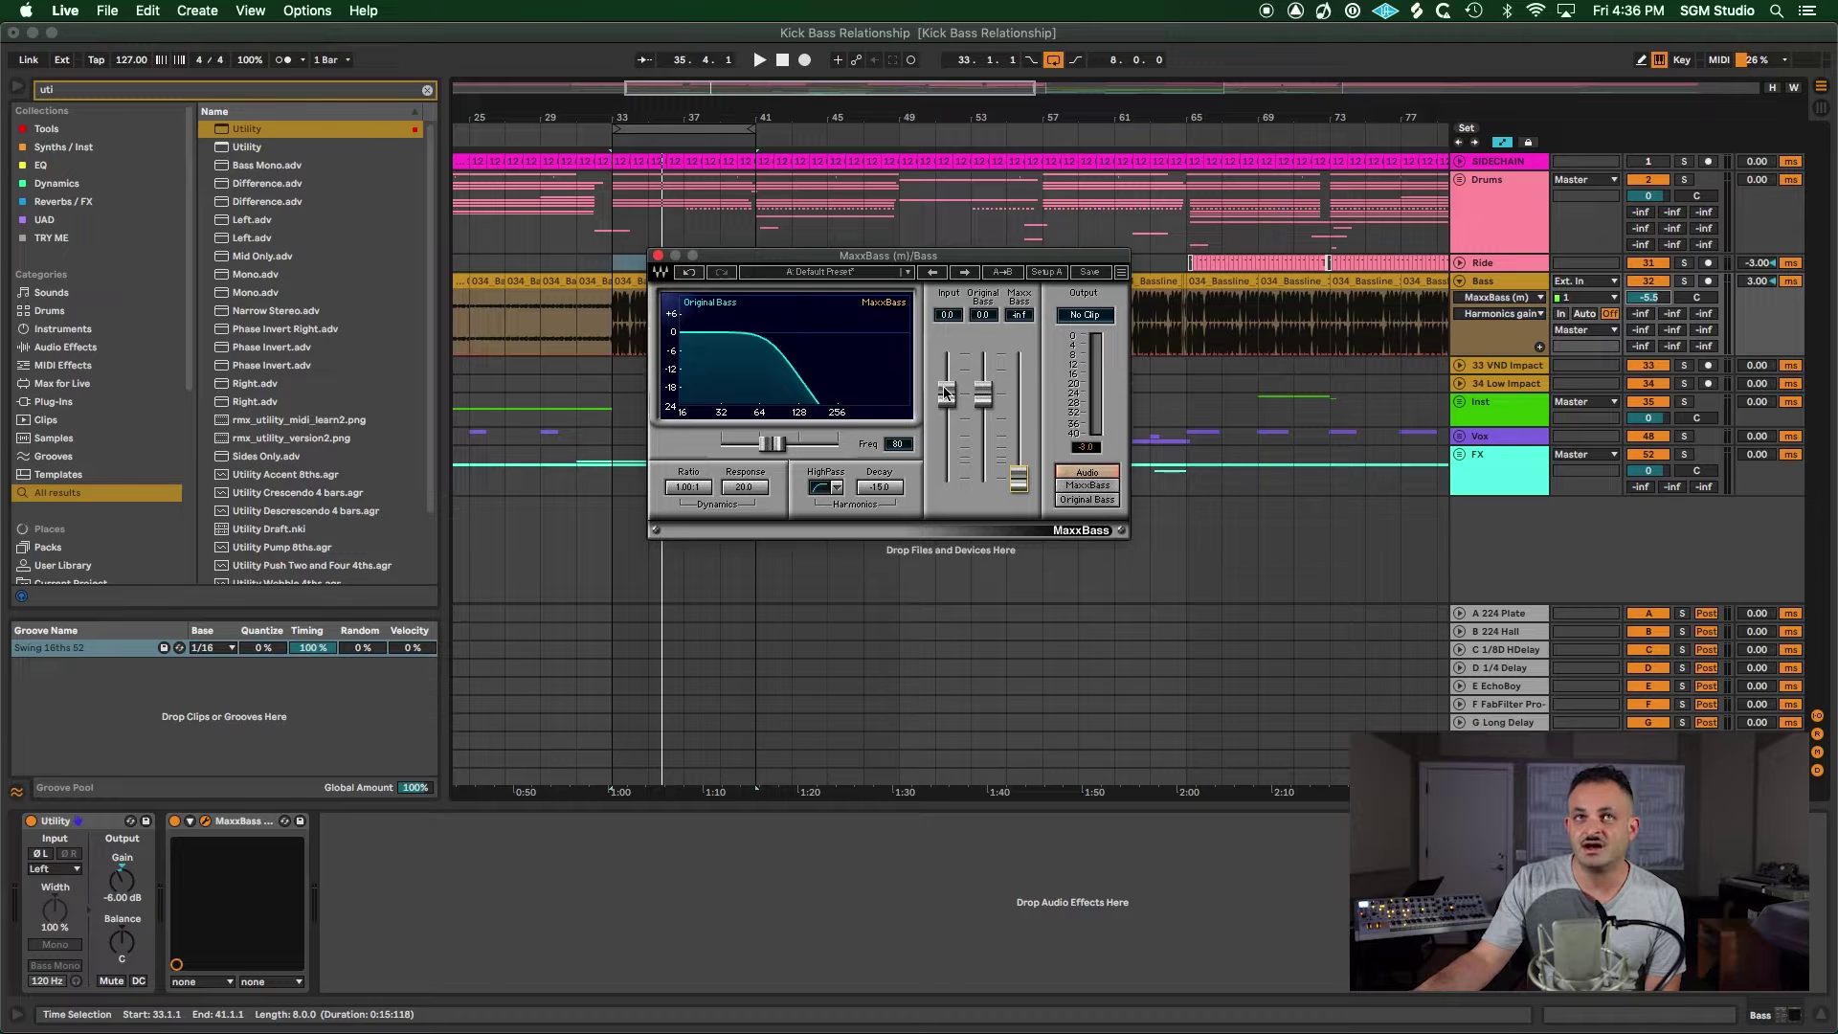
left_click_drag(982, 386, 982, 403)
mouse_move(1017, 479)
left_mouse_down()
mouse_move(1018, 413)
mouse_move(1018, 479)
left_mouse_up()
left_click_drag(982, 403, 983, 394)
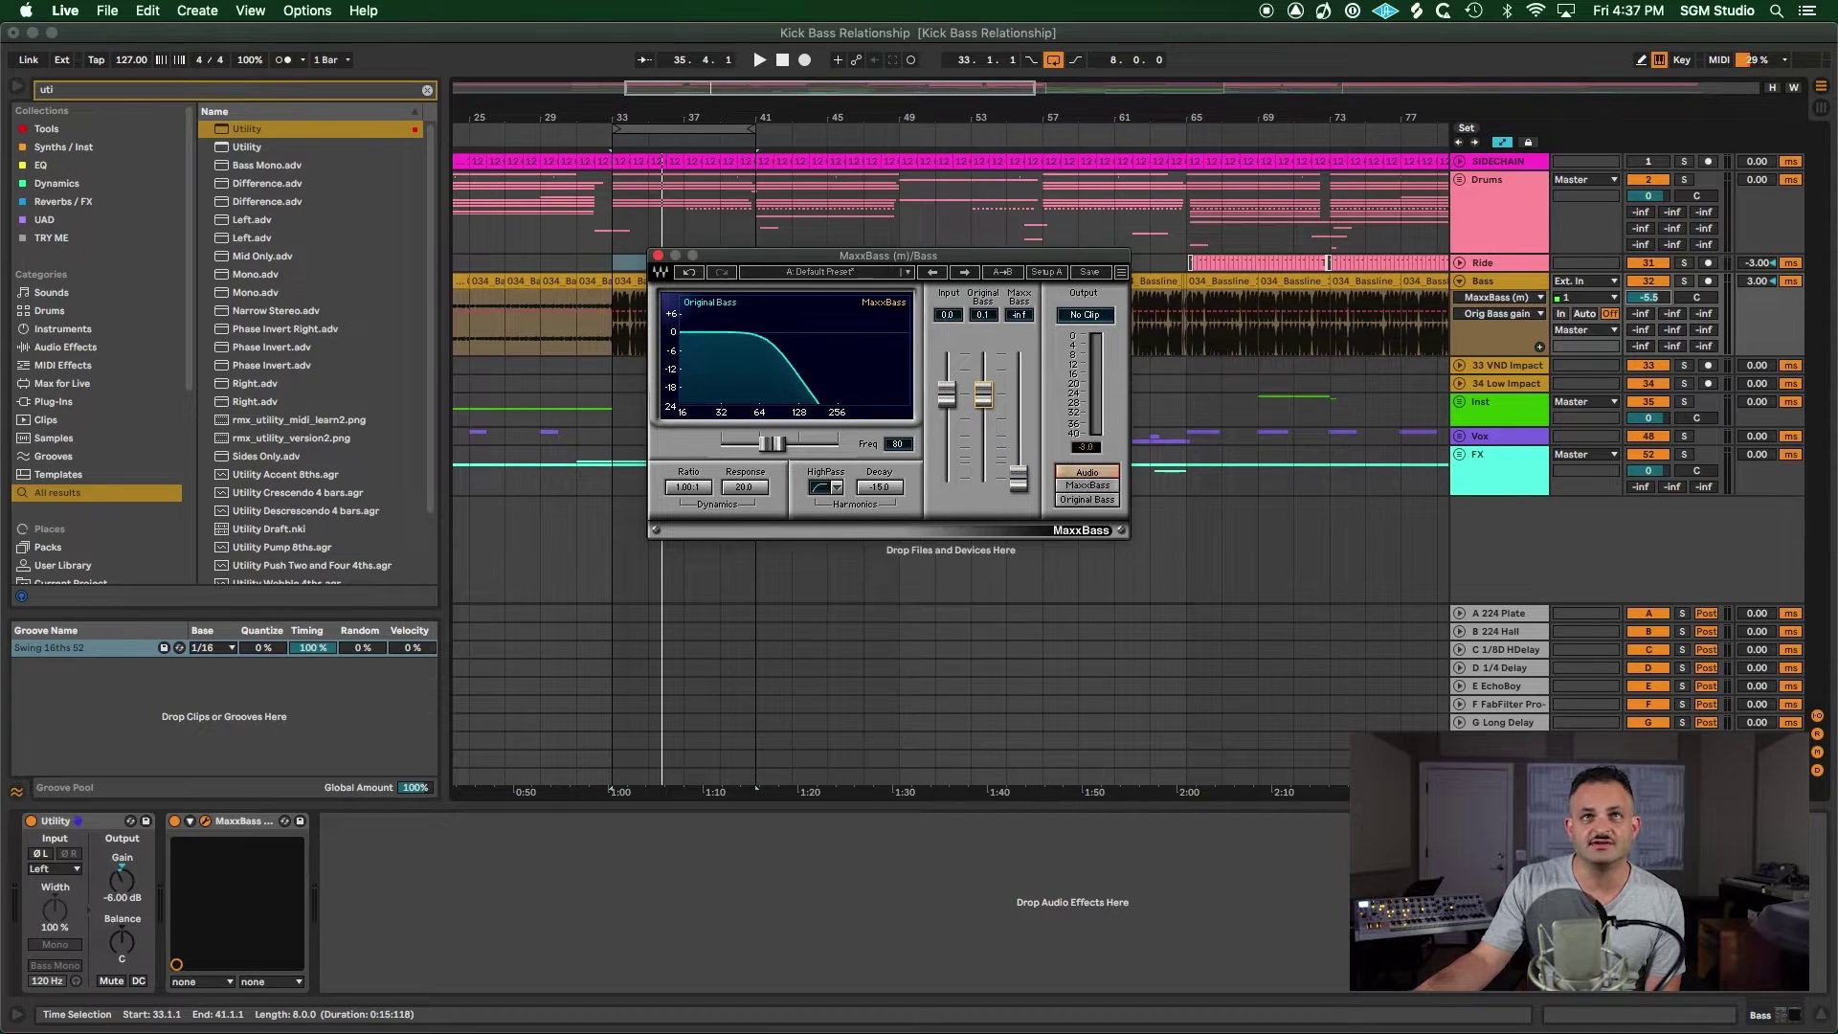
- Try a MaxxBass crossover frequency of 102, and set it back to 80
left_click_drag(777, 444, 785, 444)
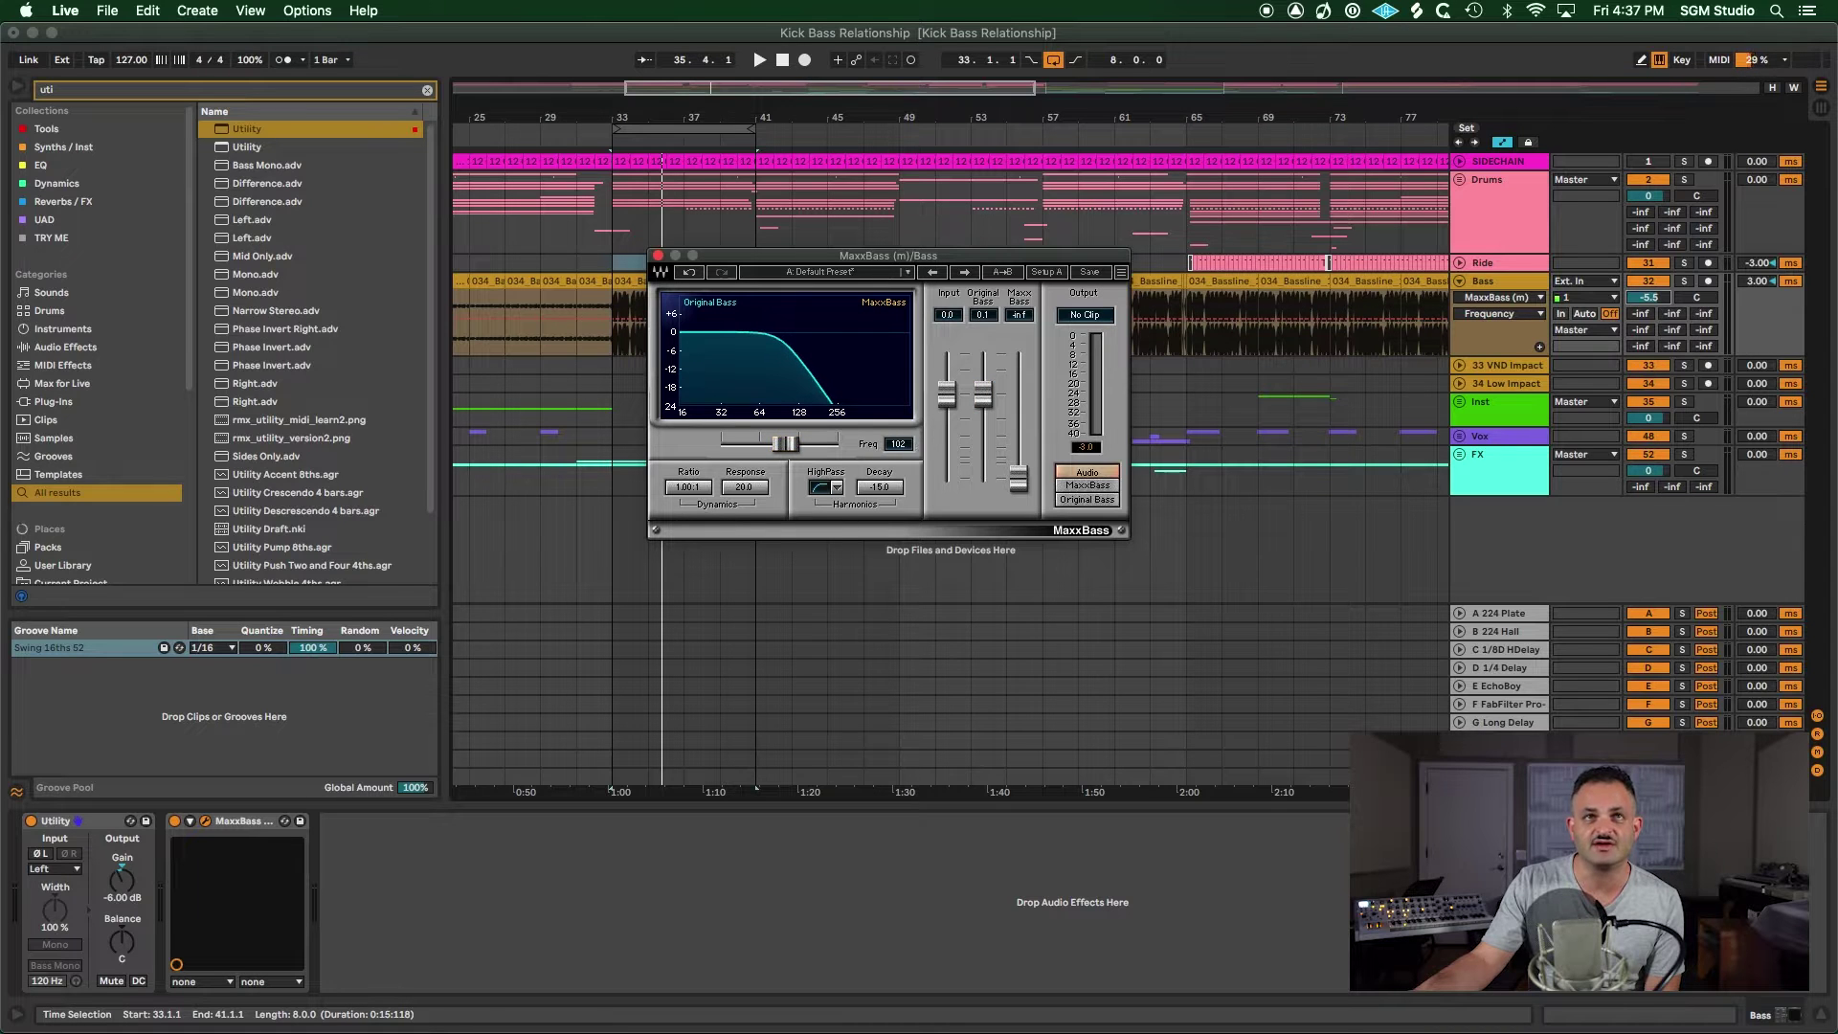
left_click(900, 443)
type("80")
key("Return")
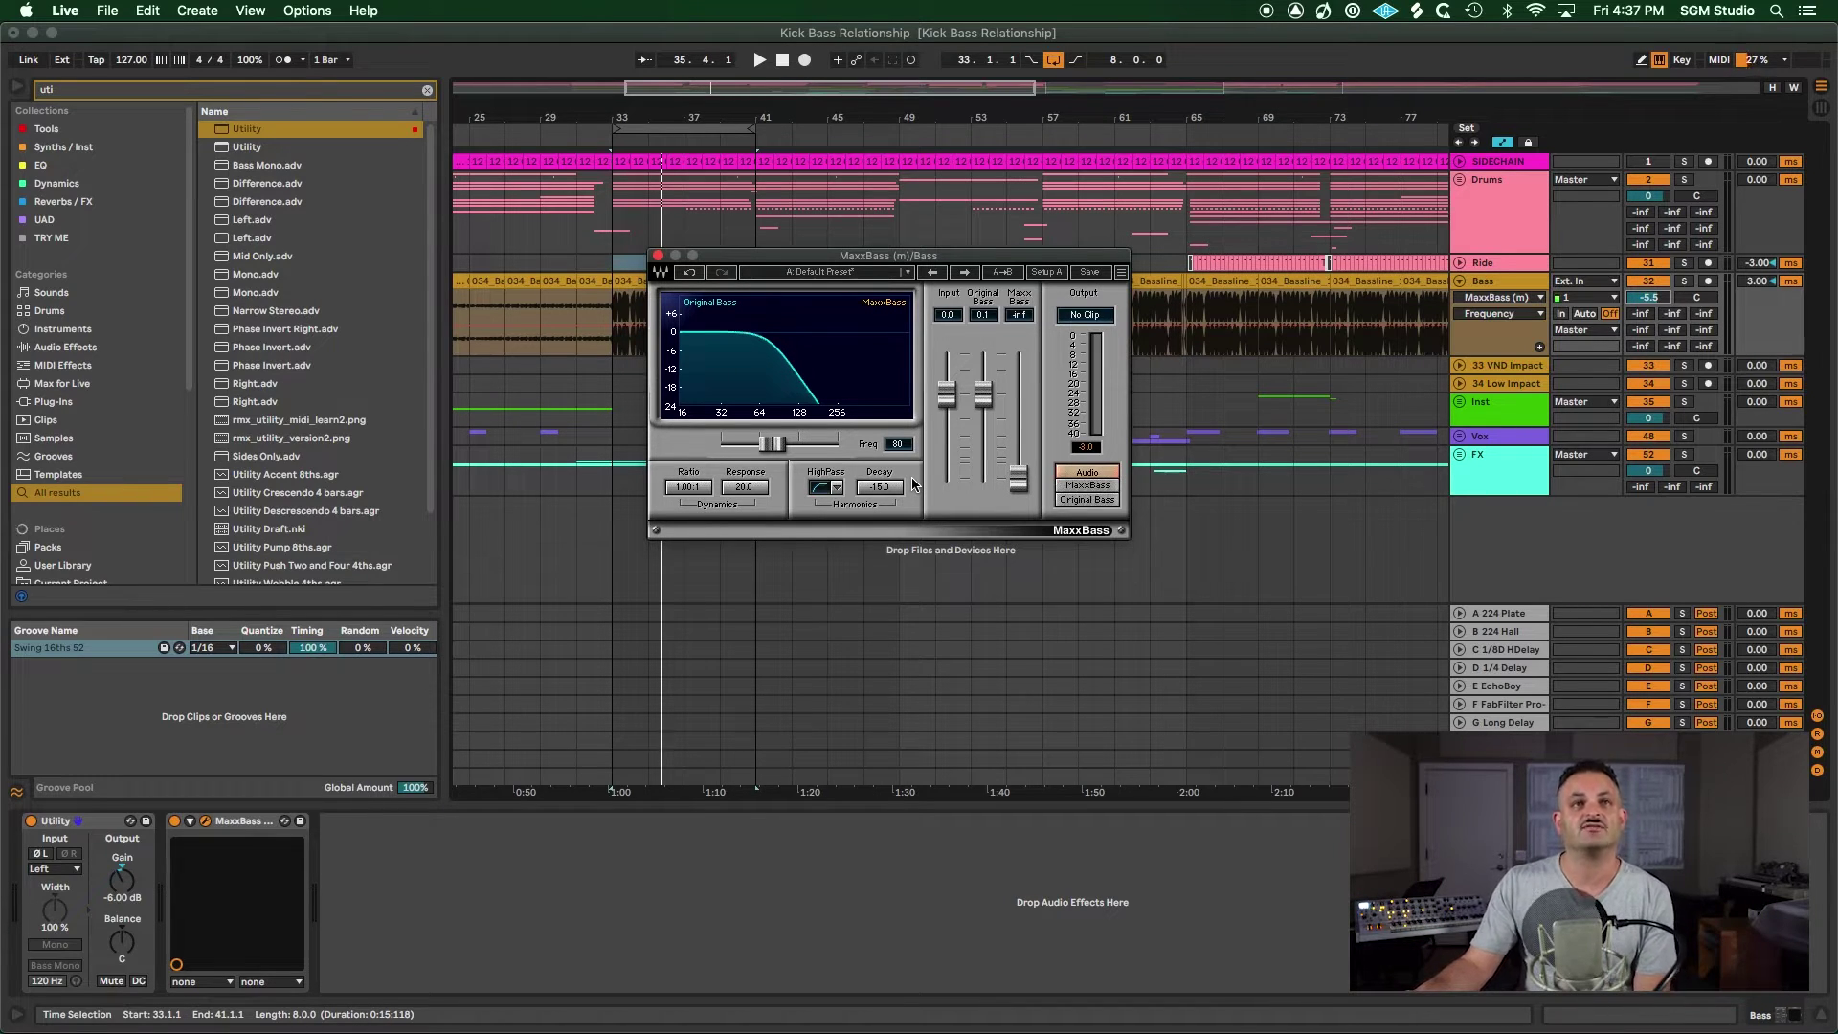
- Examine the MaxxBass factory presets and its Ratio, Response and high-pass slope settings
left_click(848, 276)
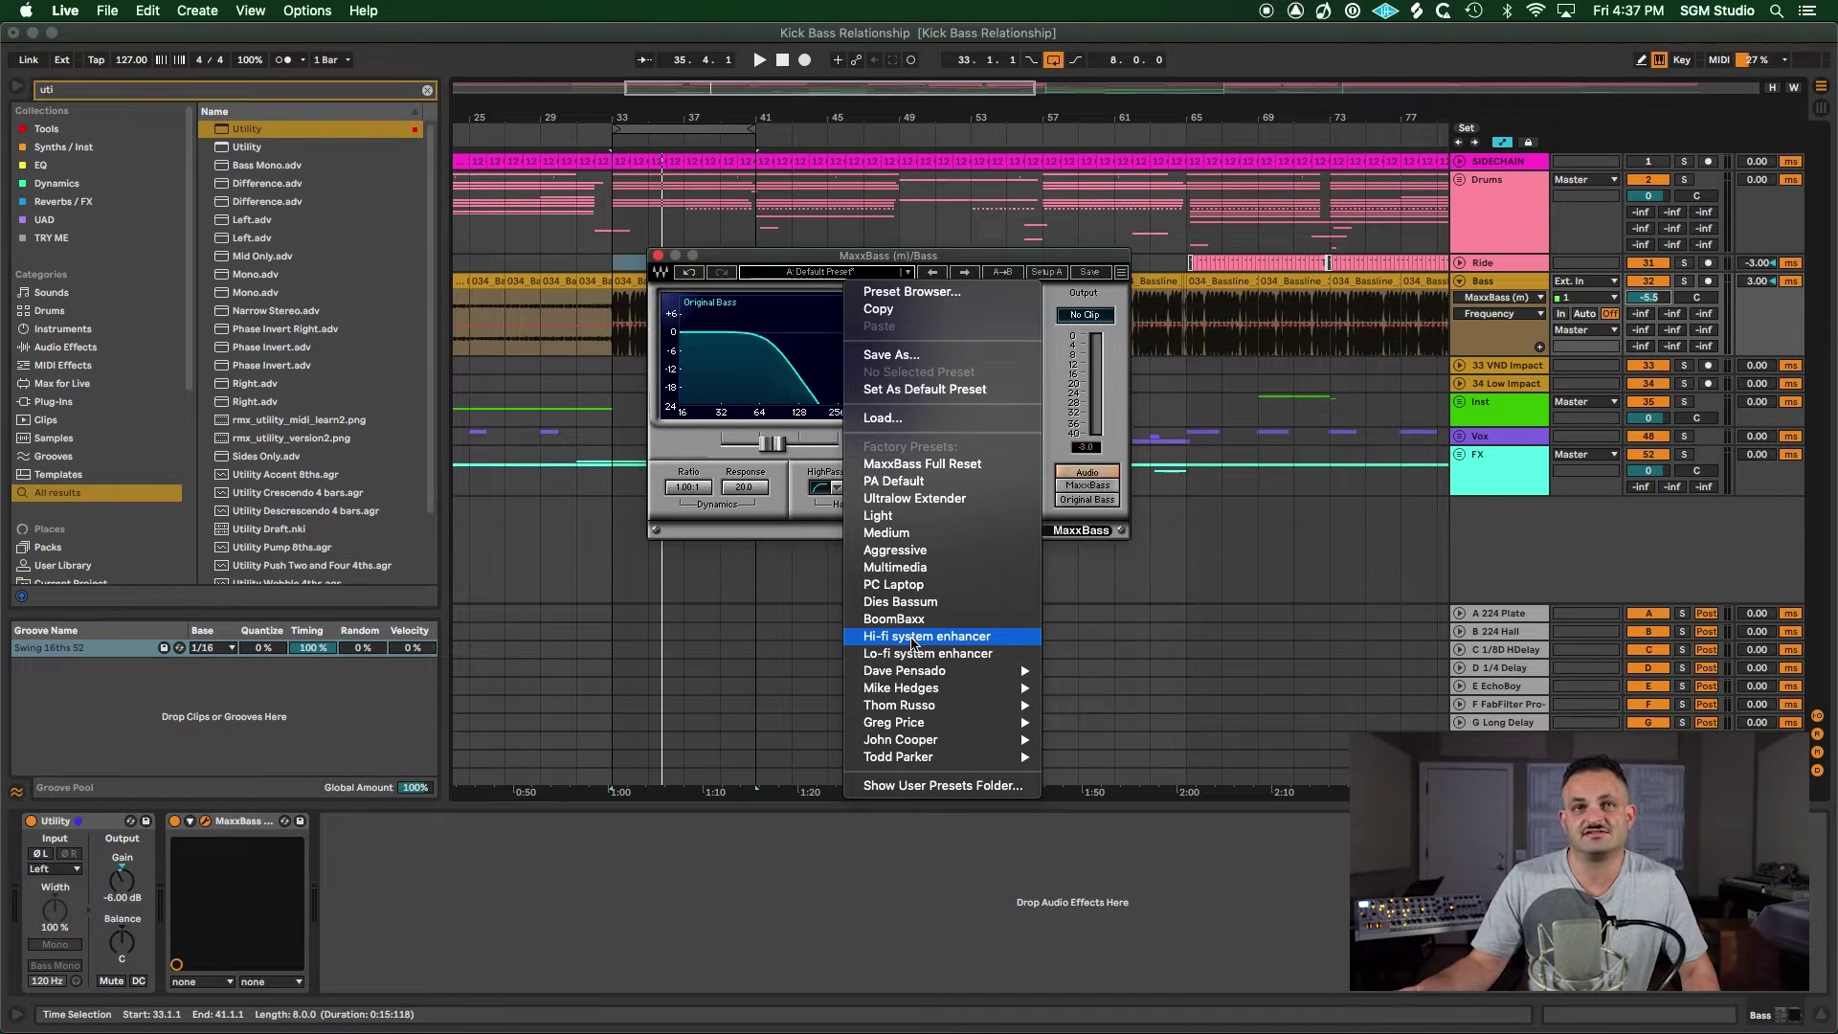
left_click(771, 489)
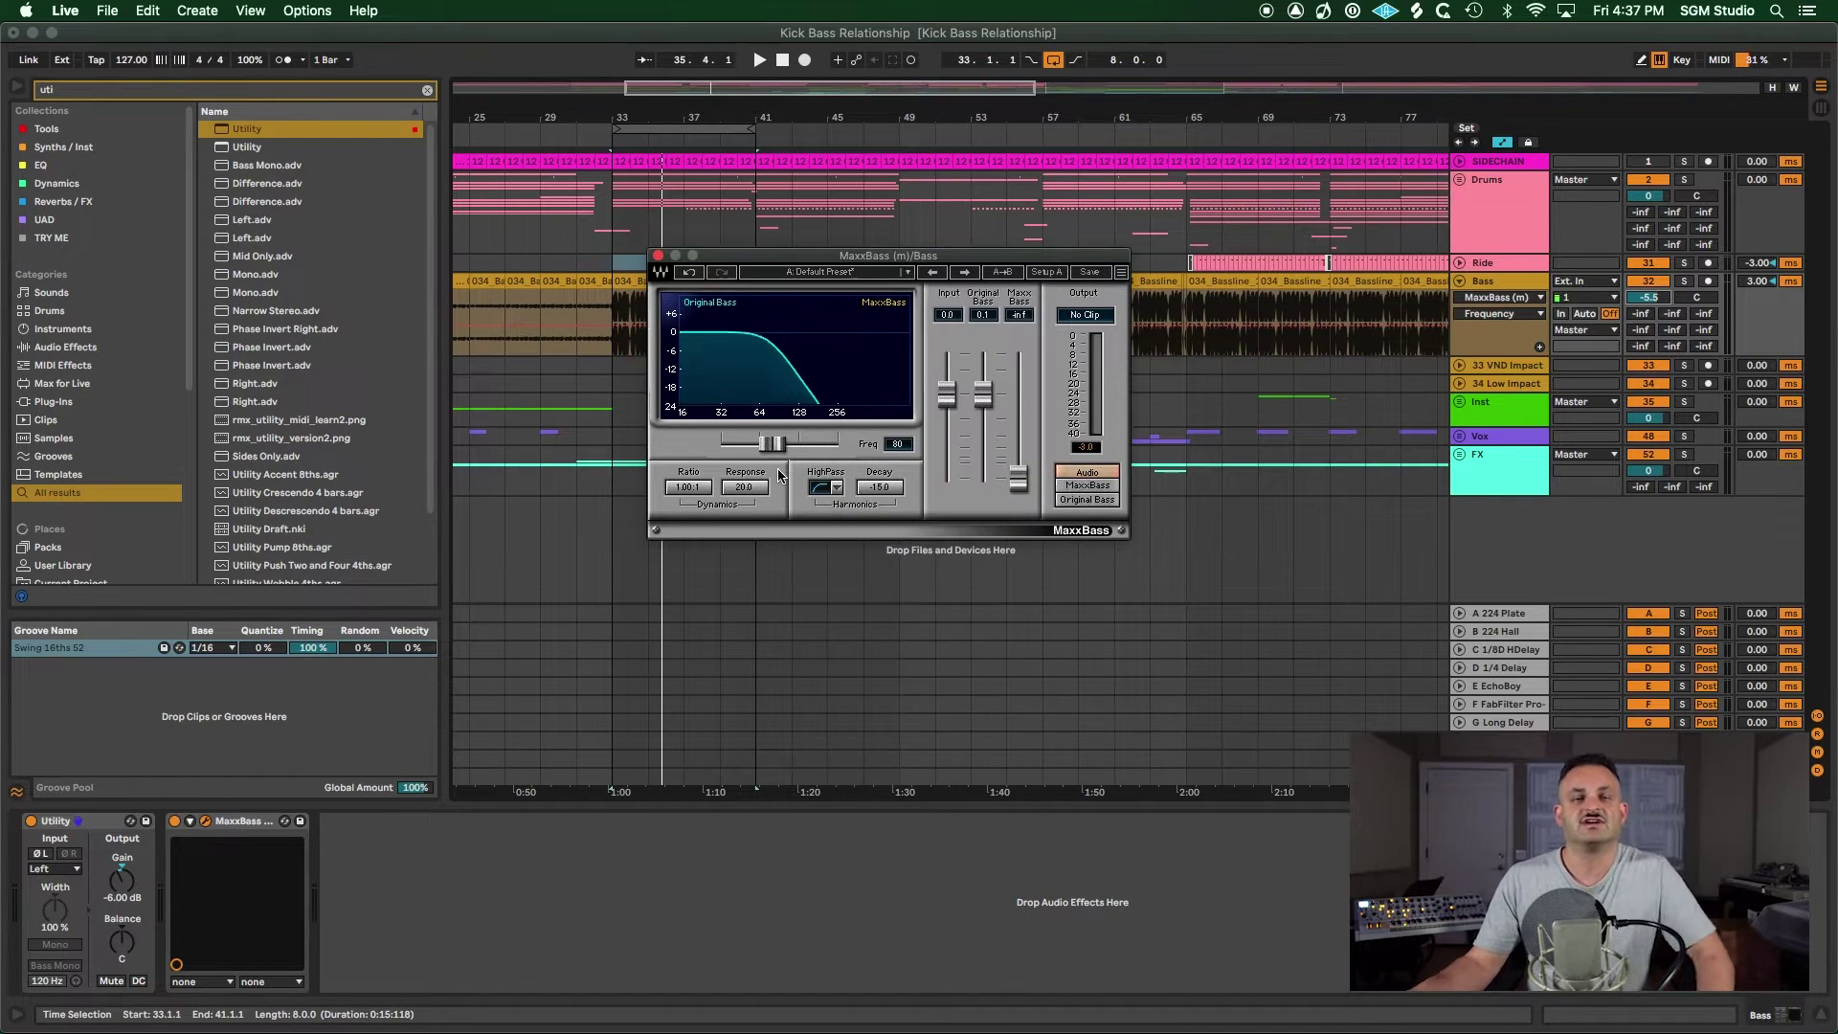
left_click(702, 490)
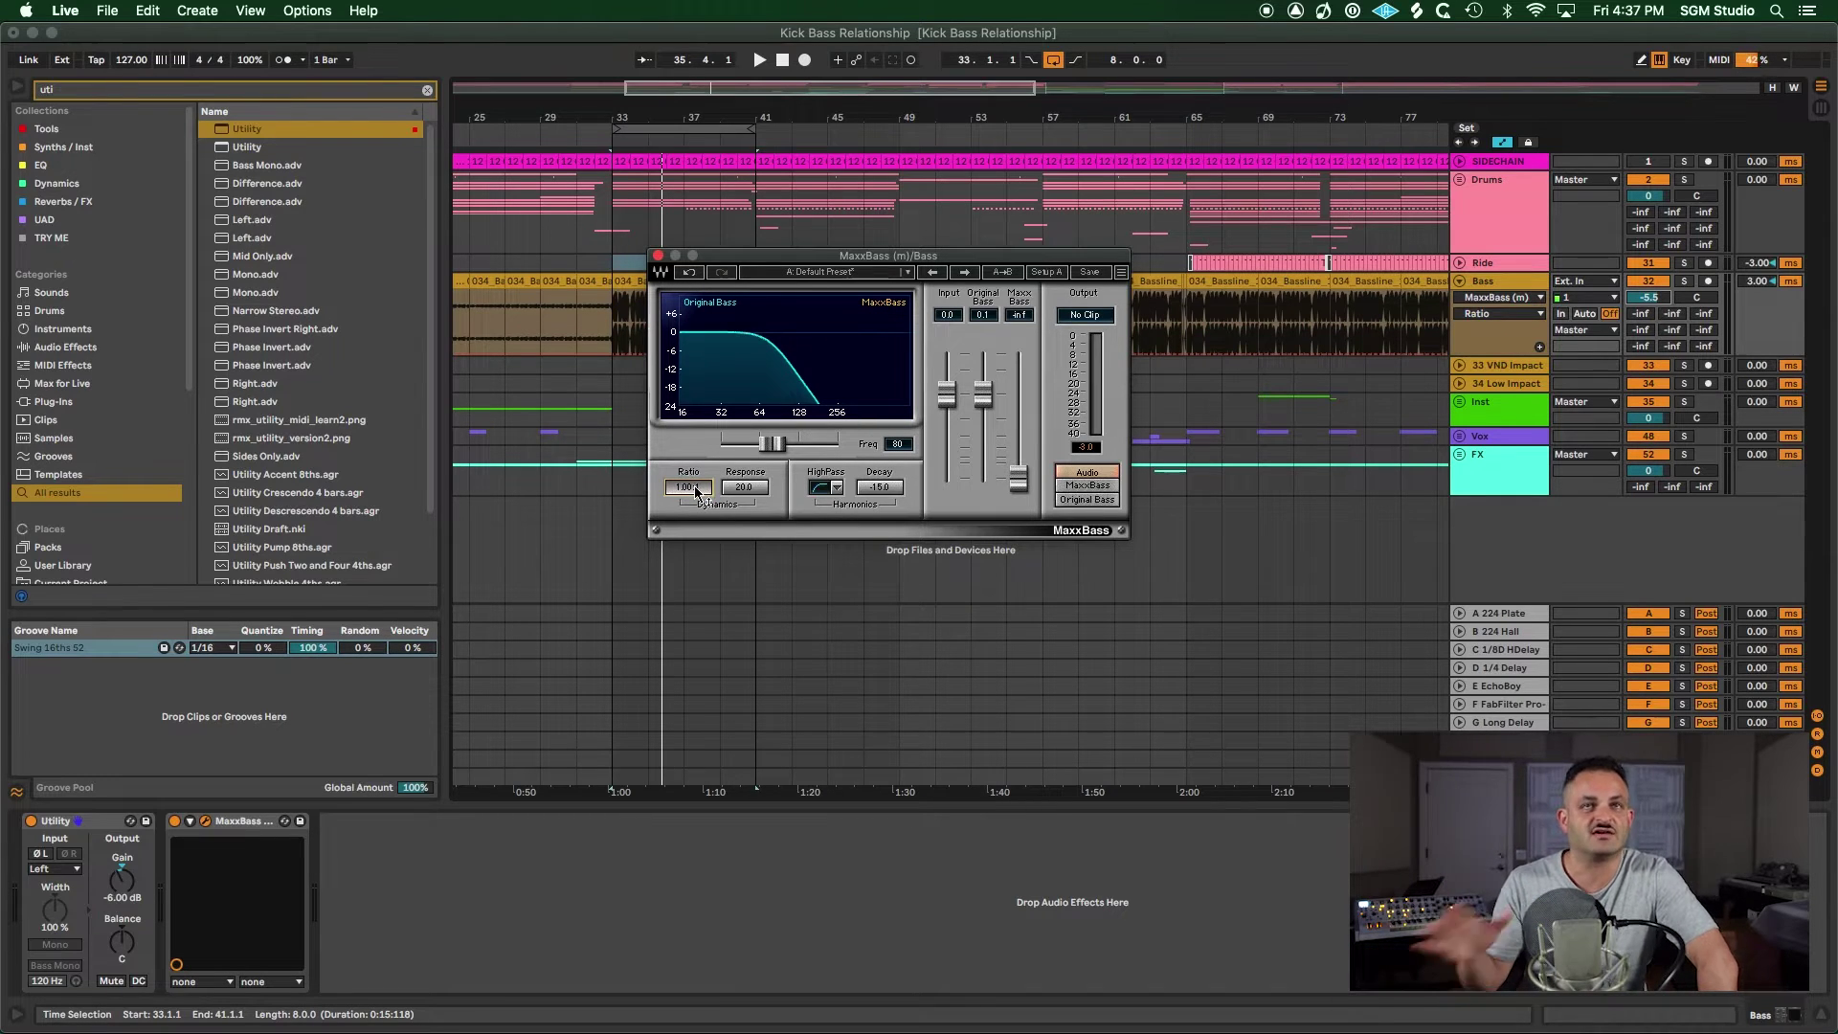
left_click(751, 490)
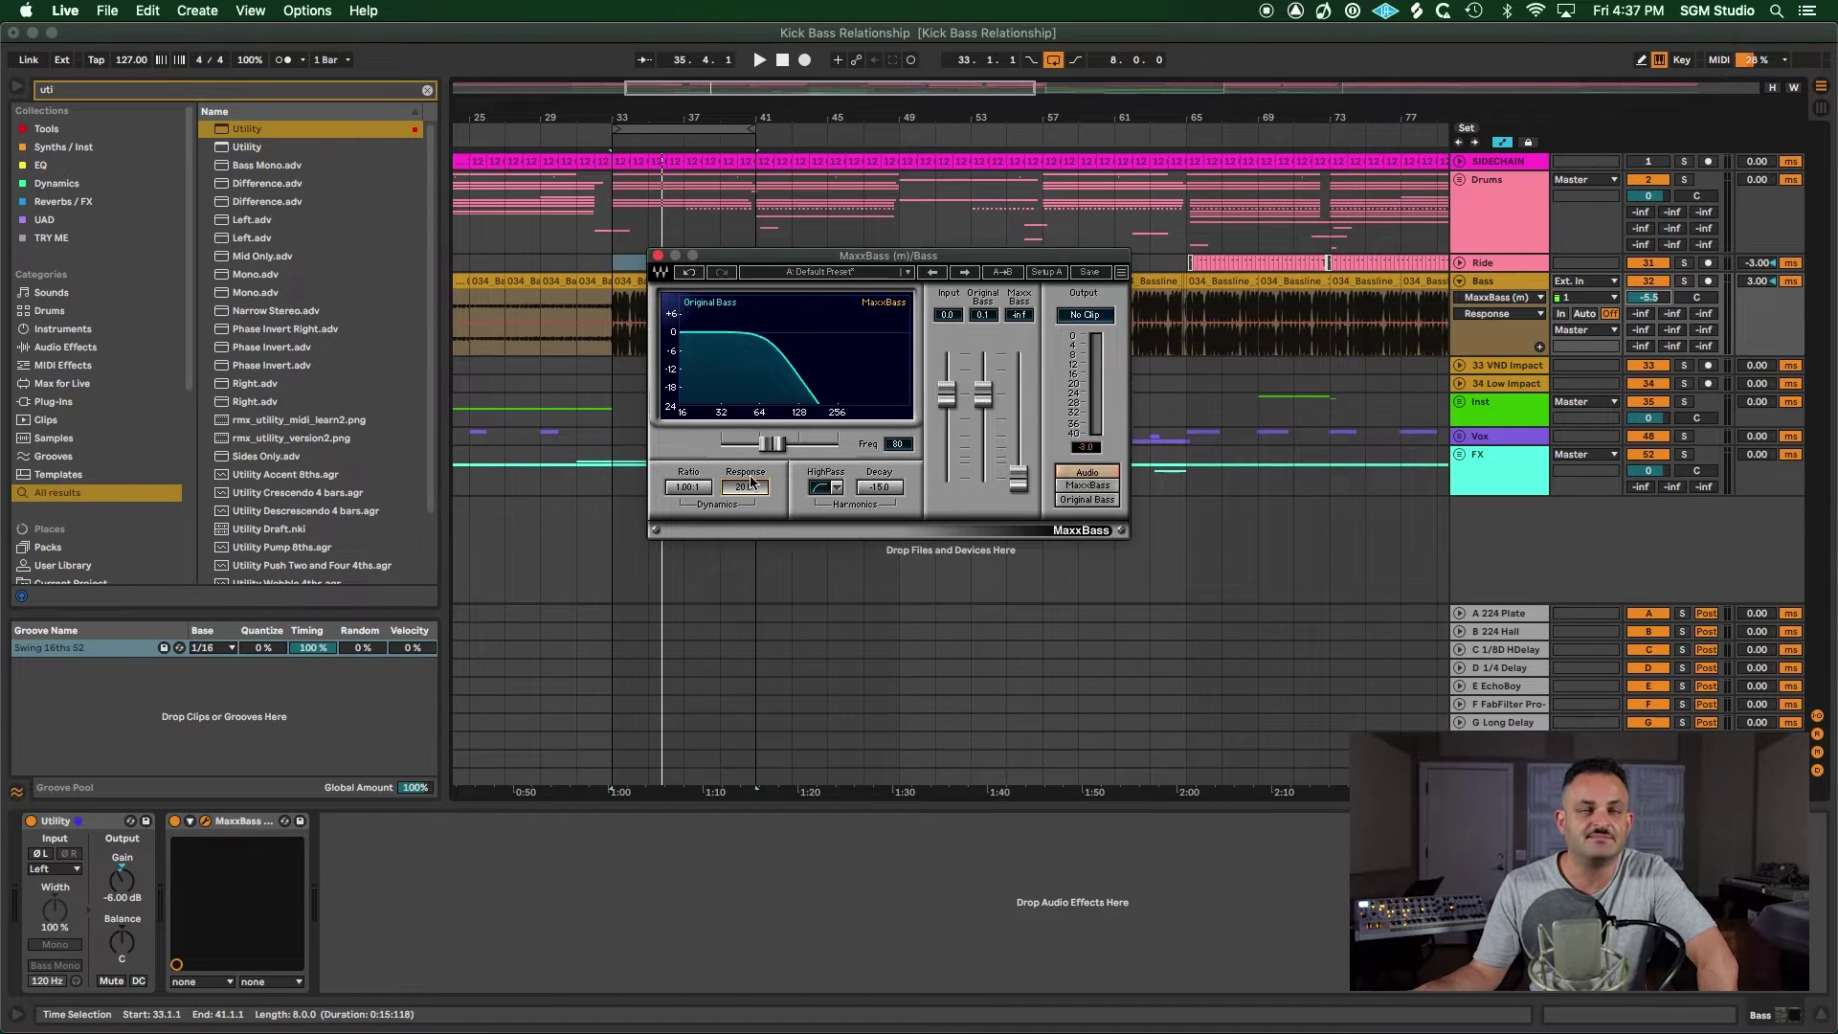
left_click(838, 489)
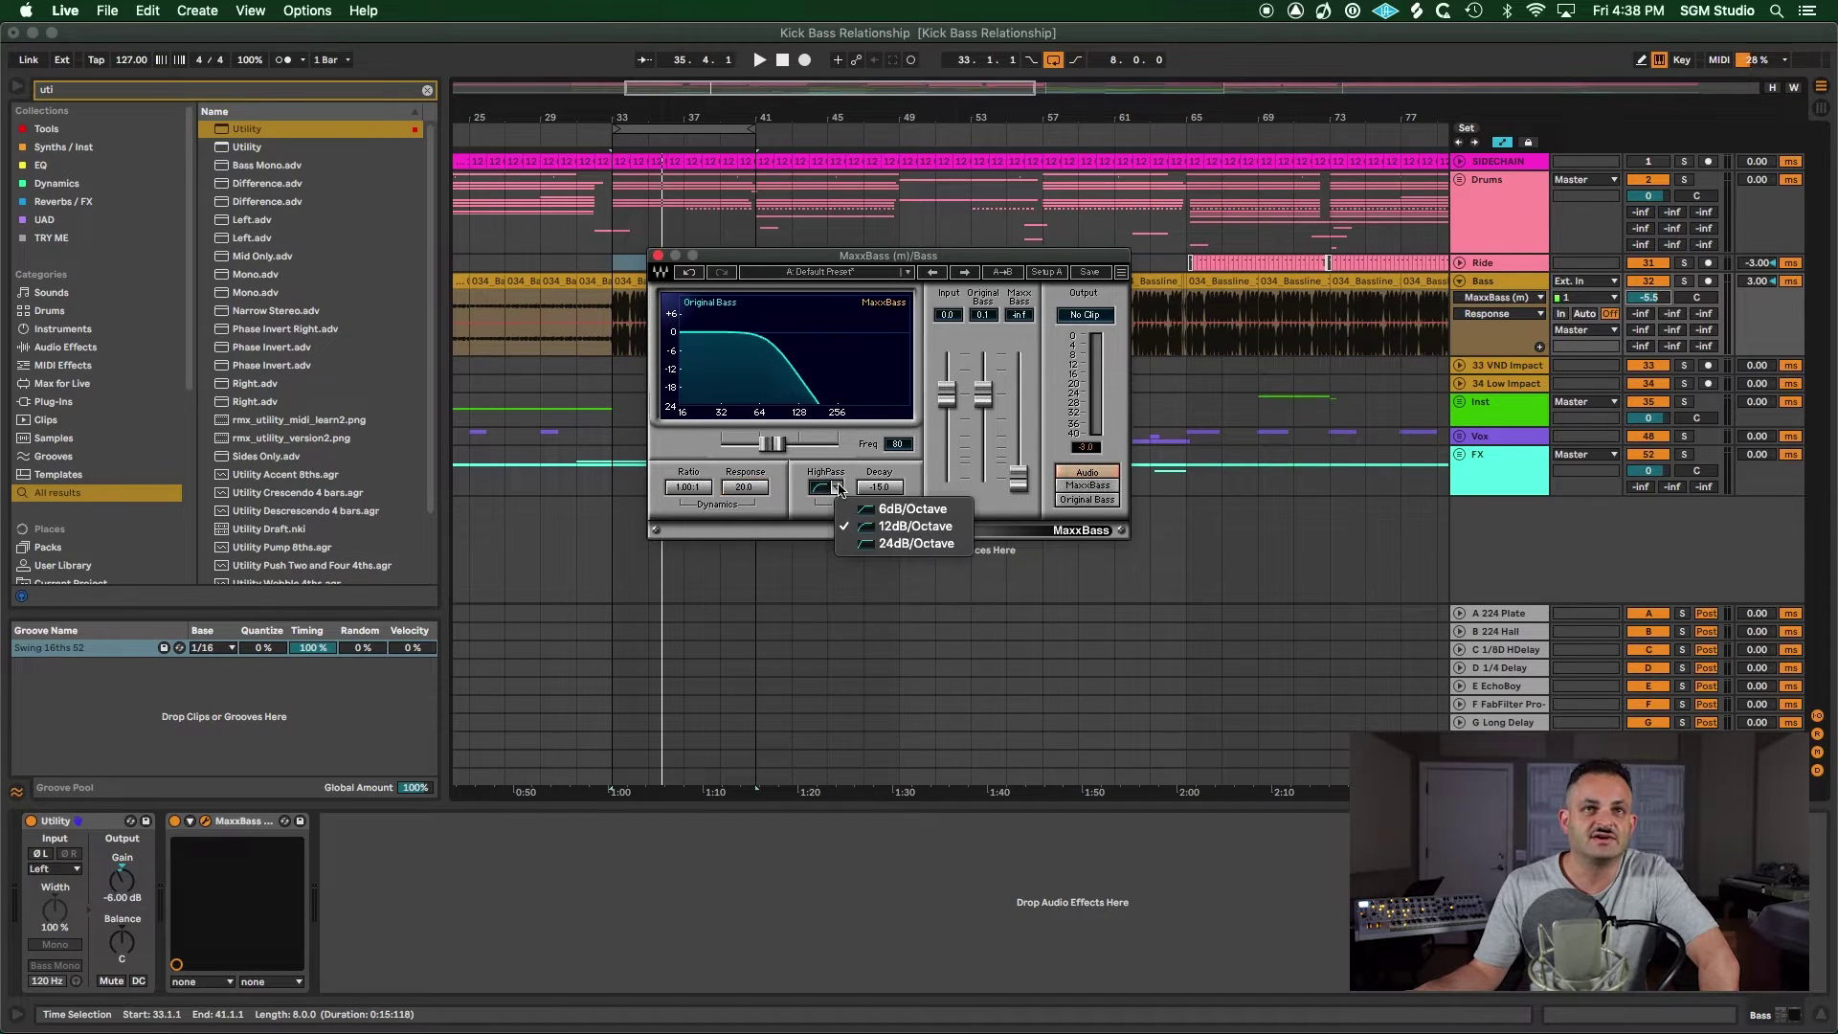
left_click(894, 544)
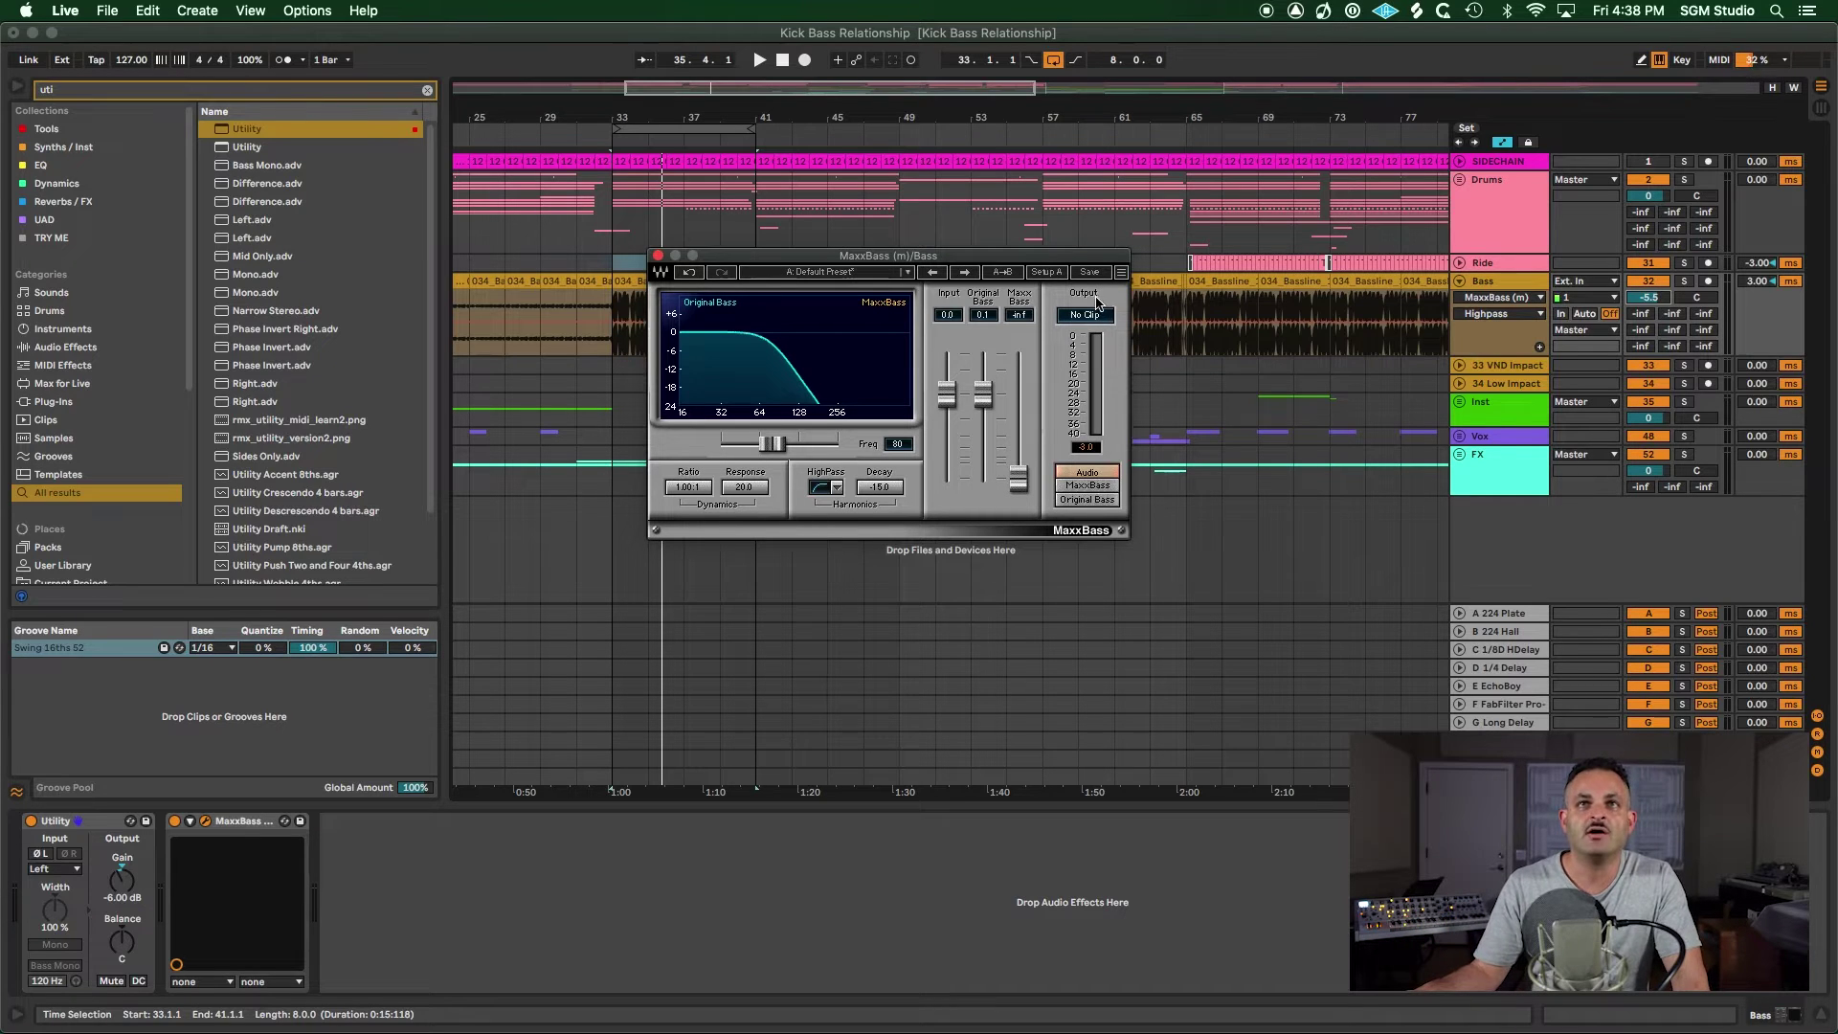
- Reset the output peak reading and switch monitoring through MaxxBass and Original Bass back to Audio
left_click(1091, 447)
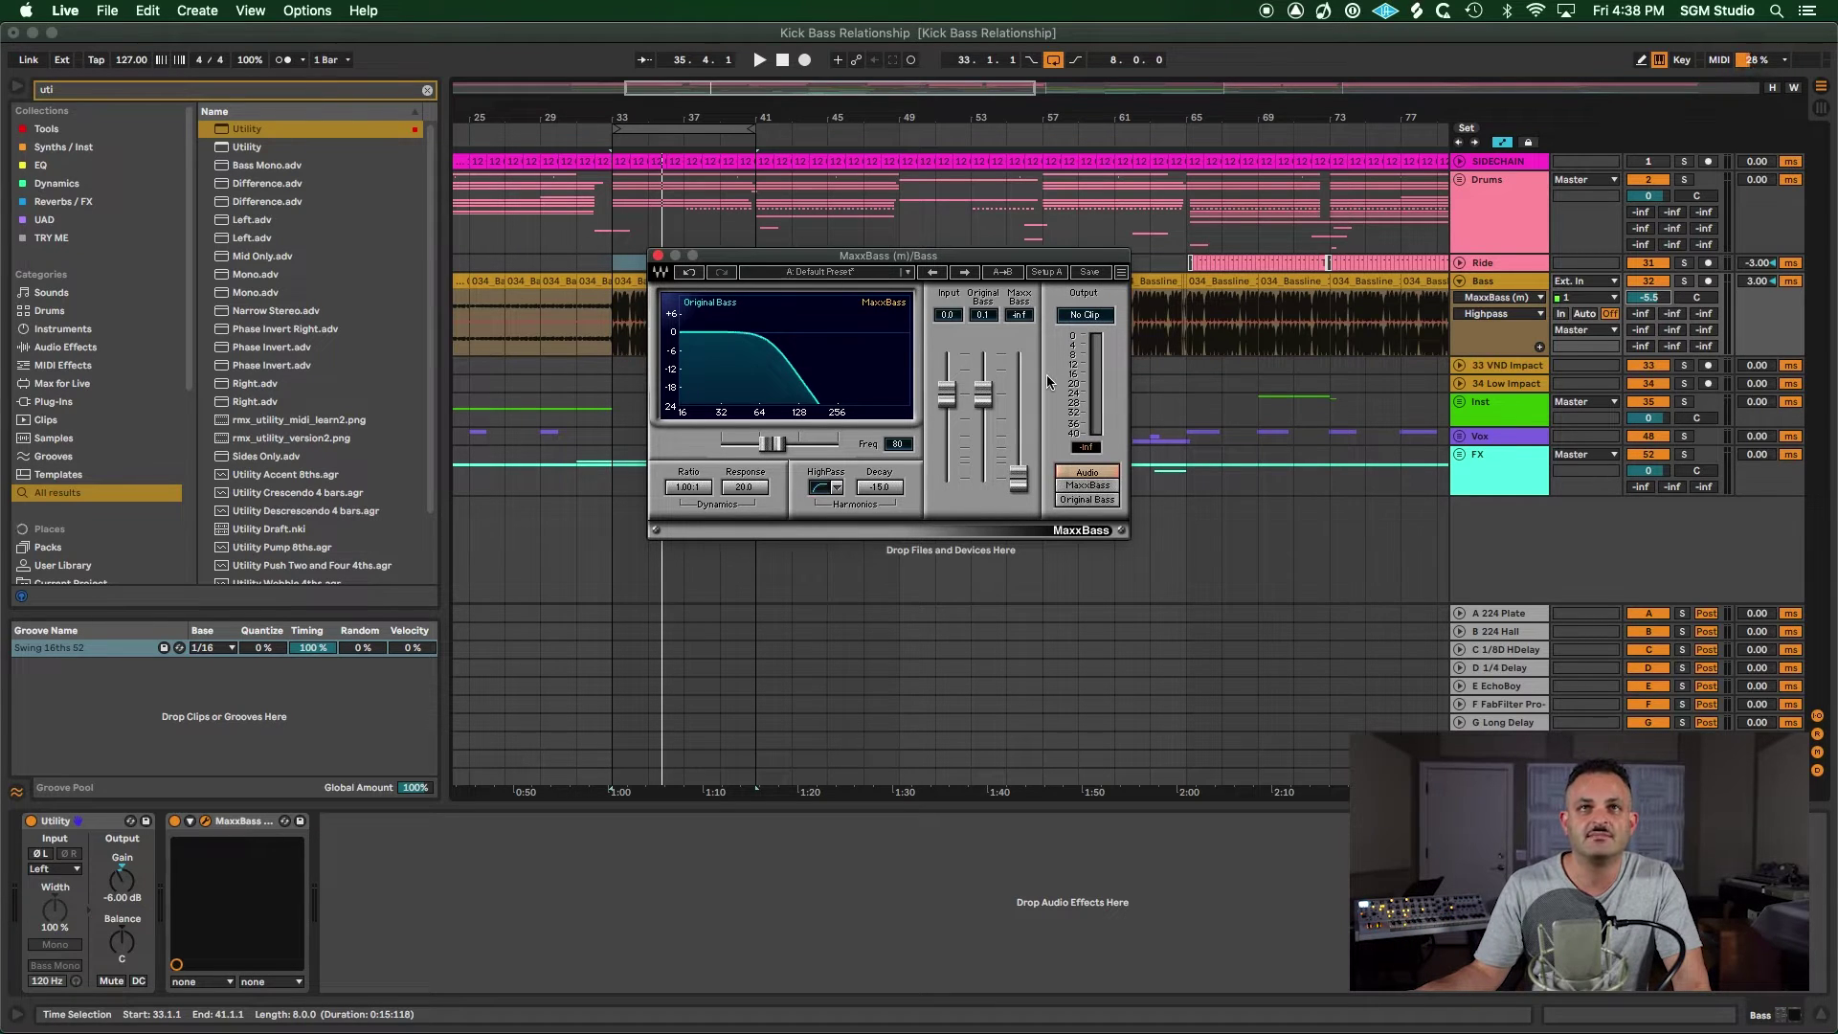
left_click(1077, 485)
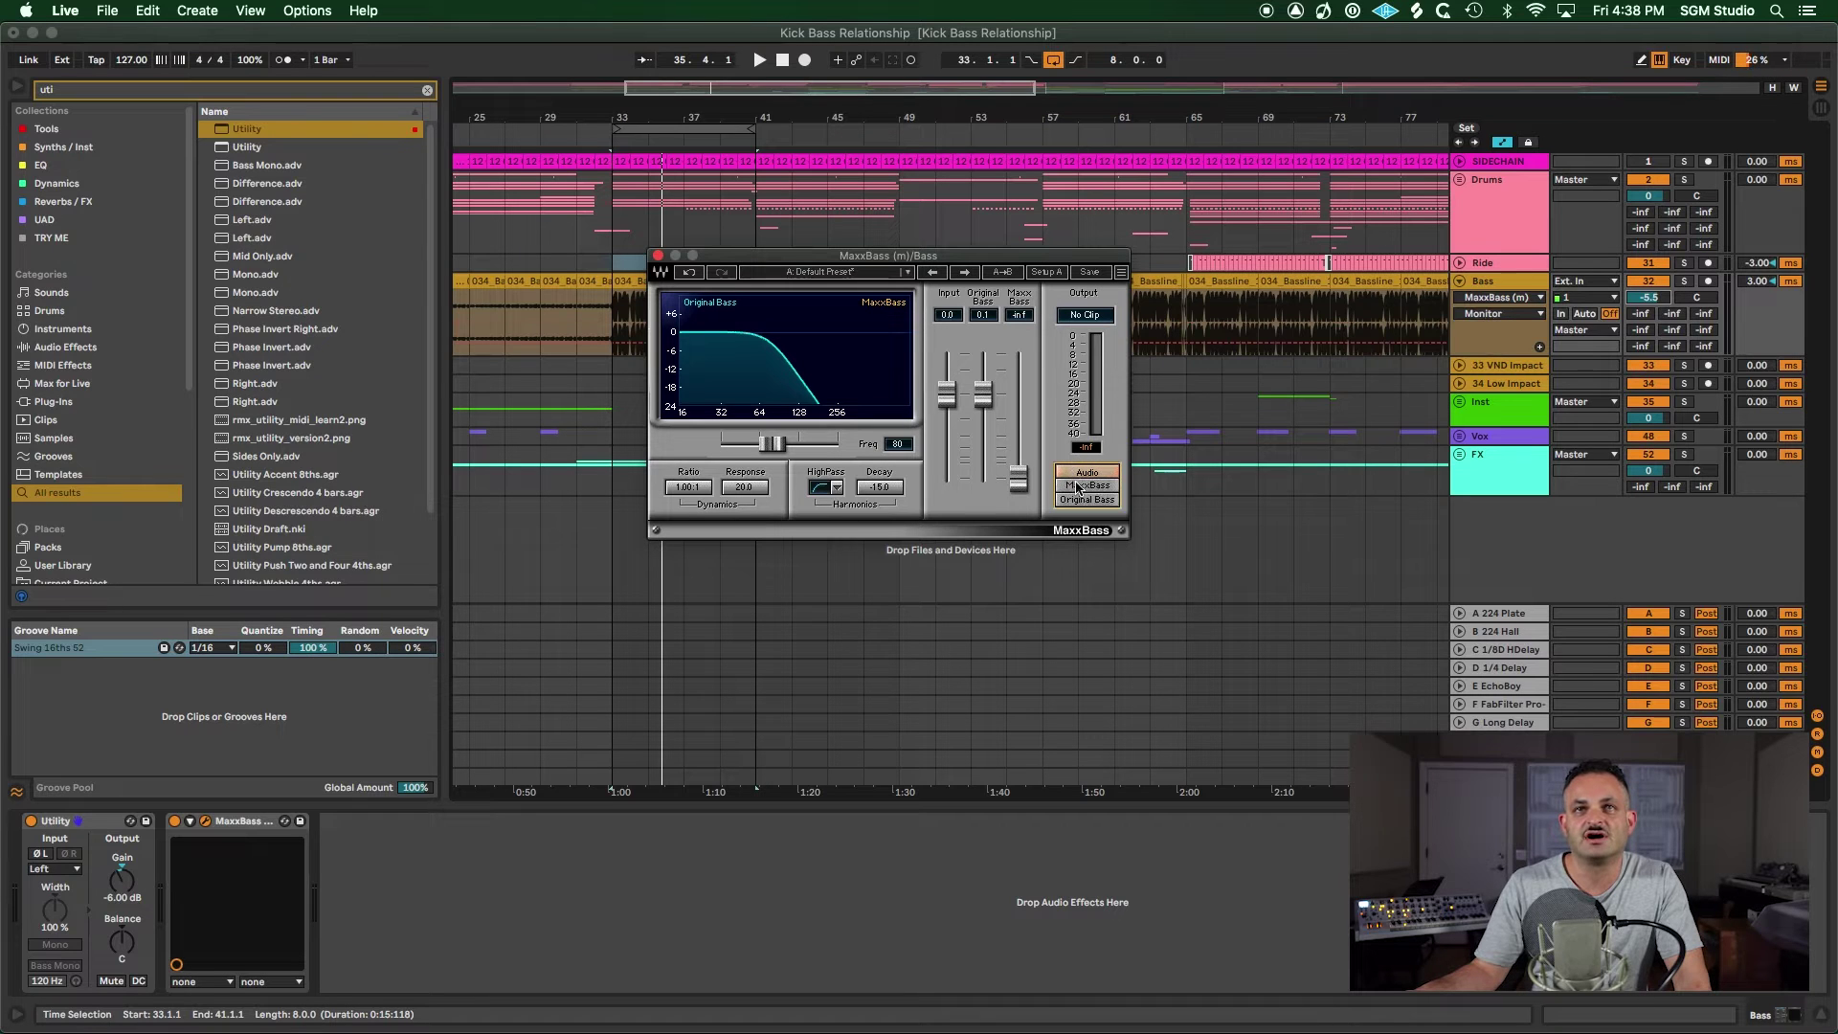
left_click(1085, 475)
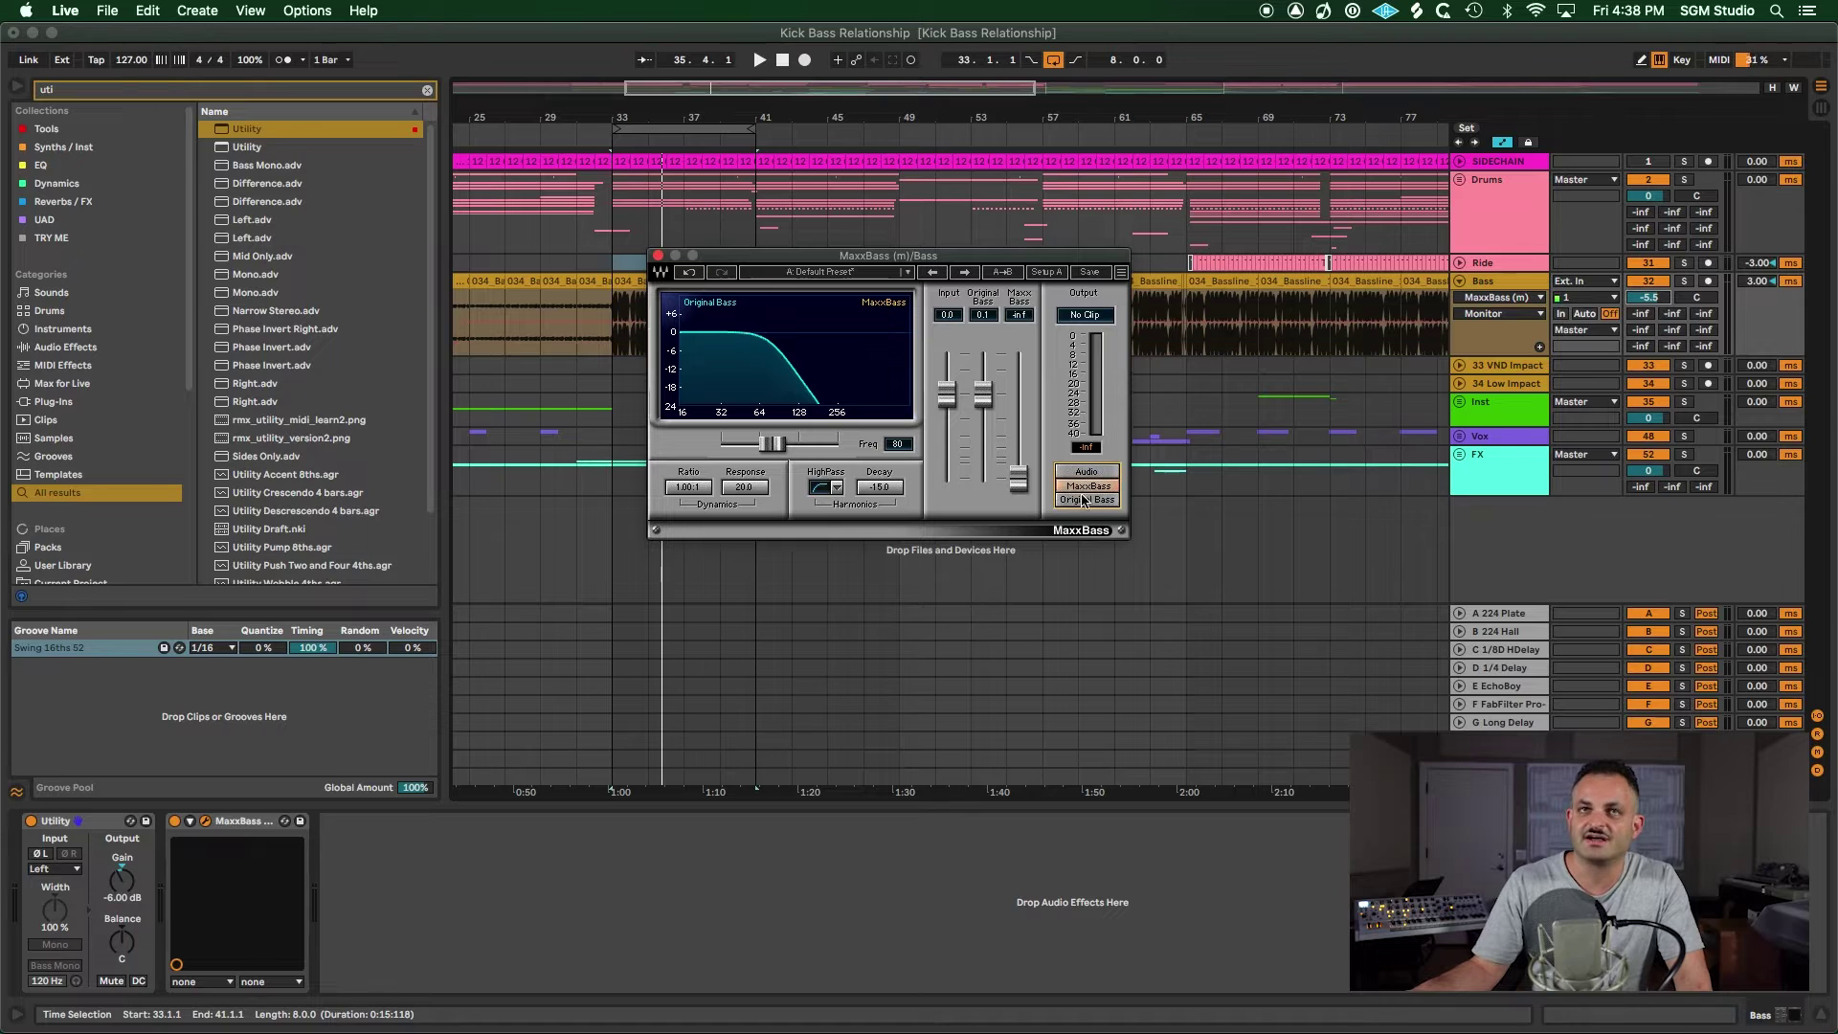
left_click(1080, 501)
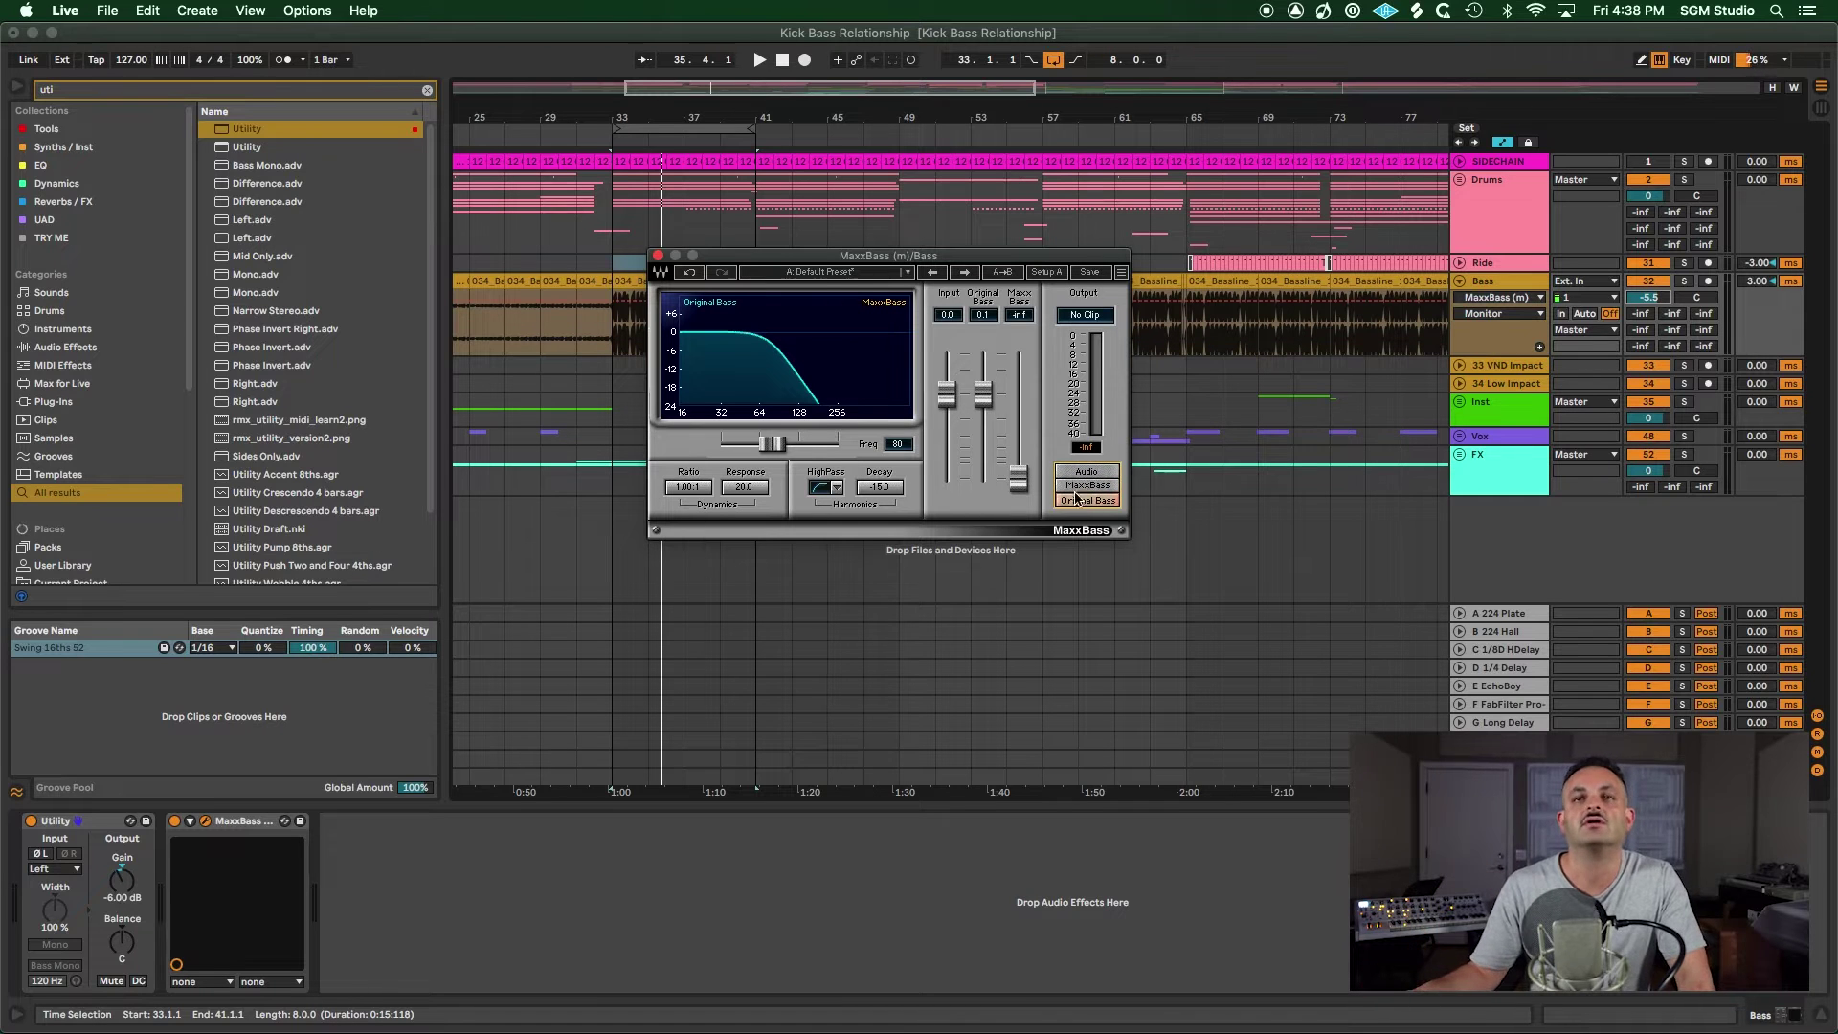
left_click(1084, 472)
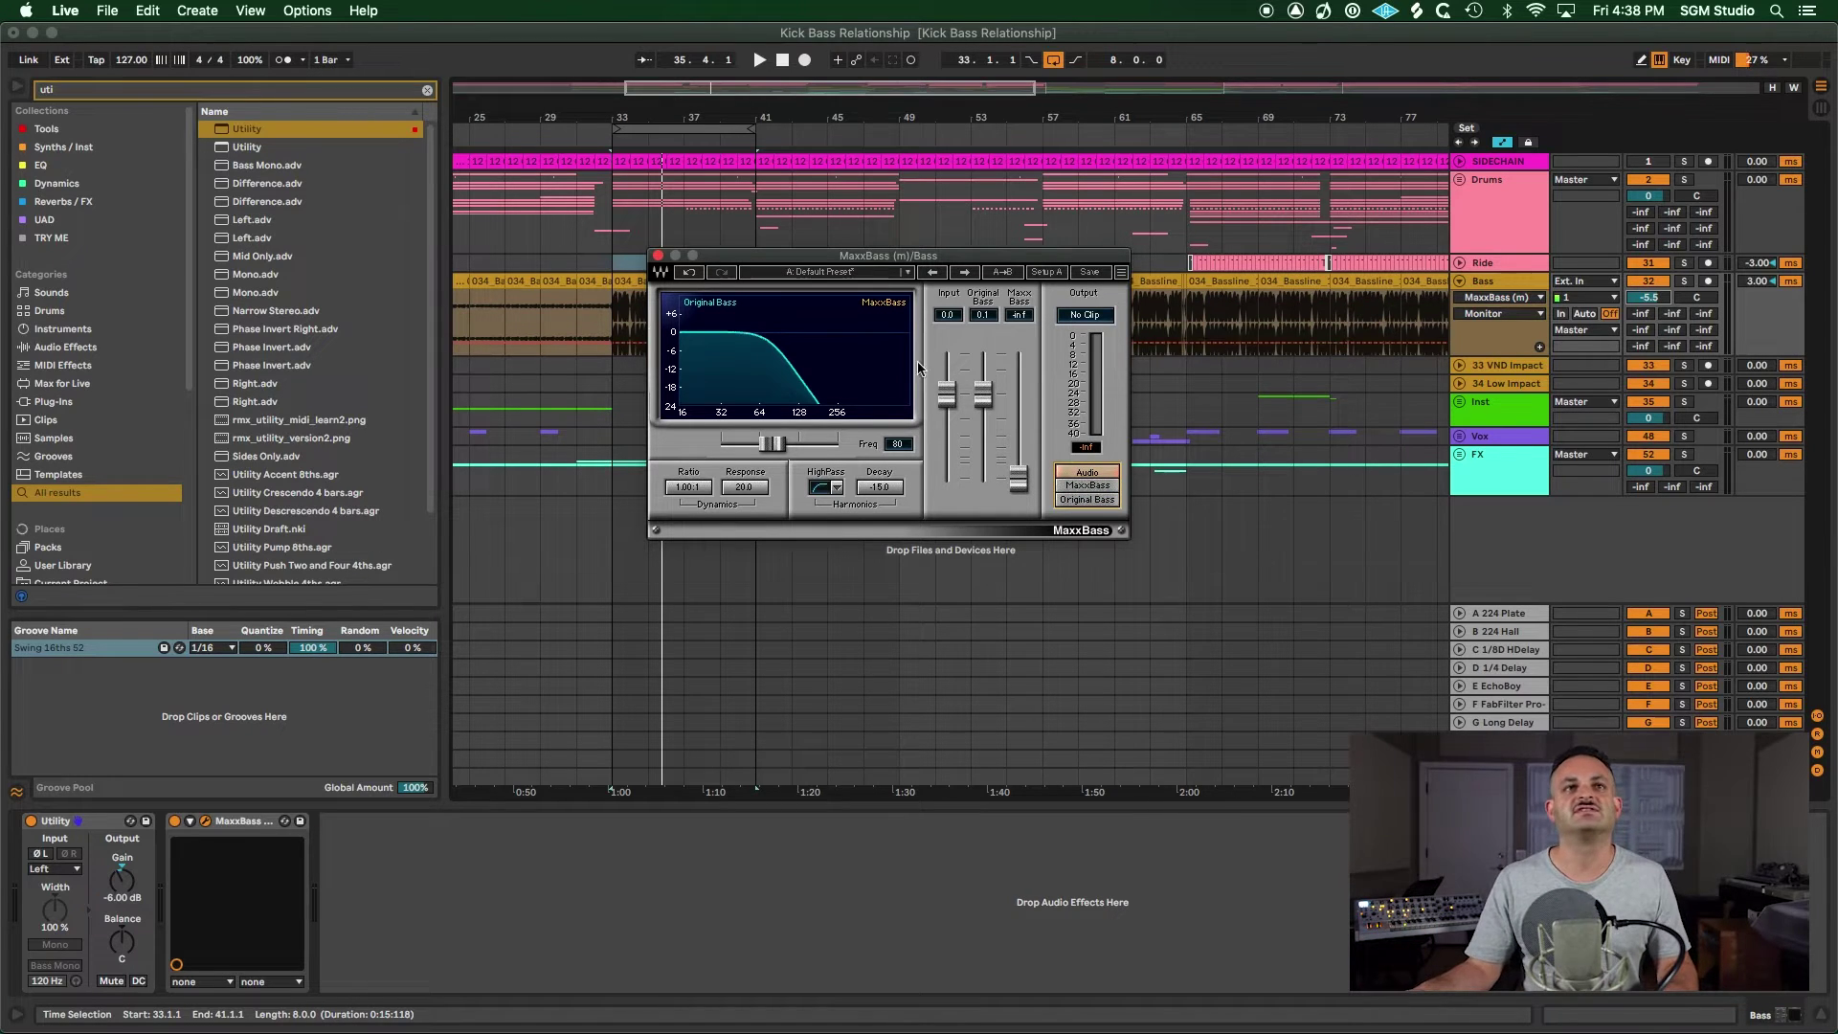
- Play the looped section and, with Original Bass at 0.0, raise the MaxxBass harmonics level to -3.0
key("space")
key("space")
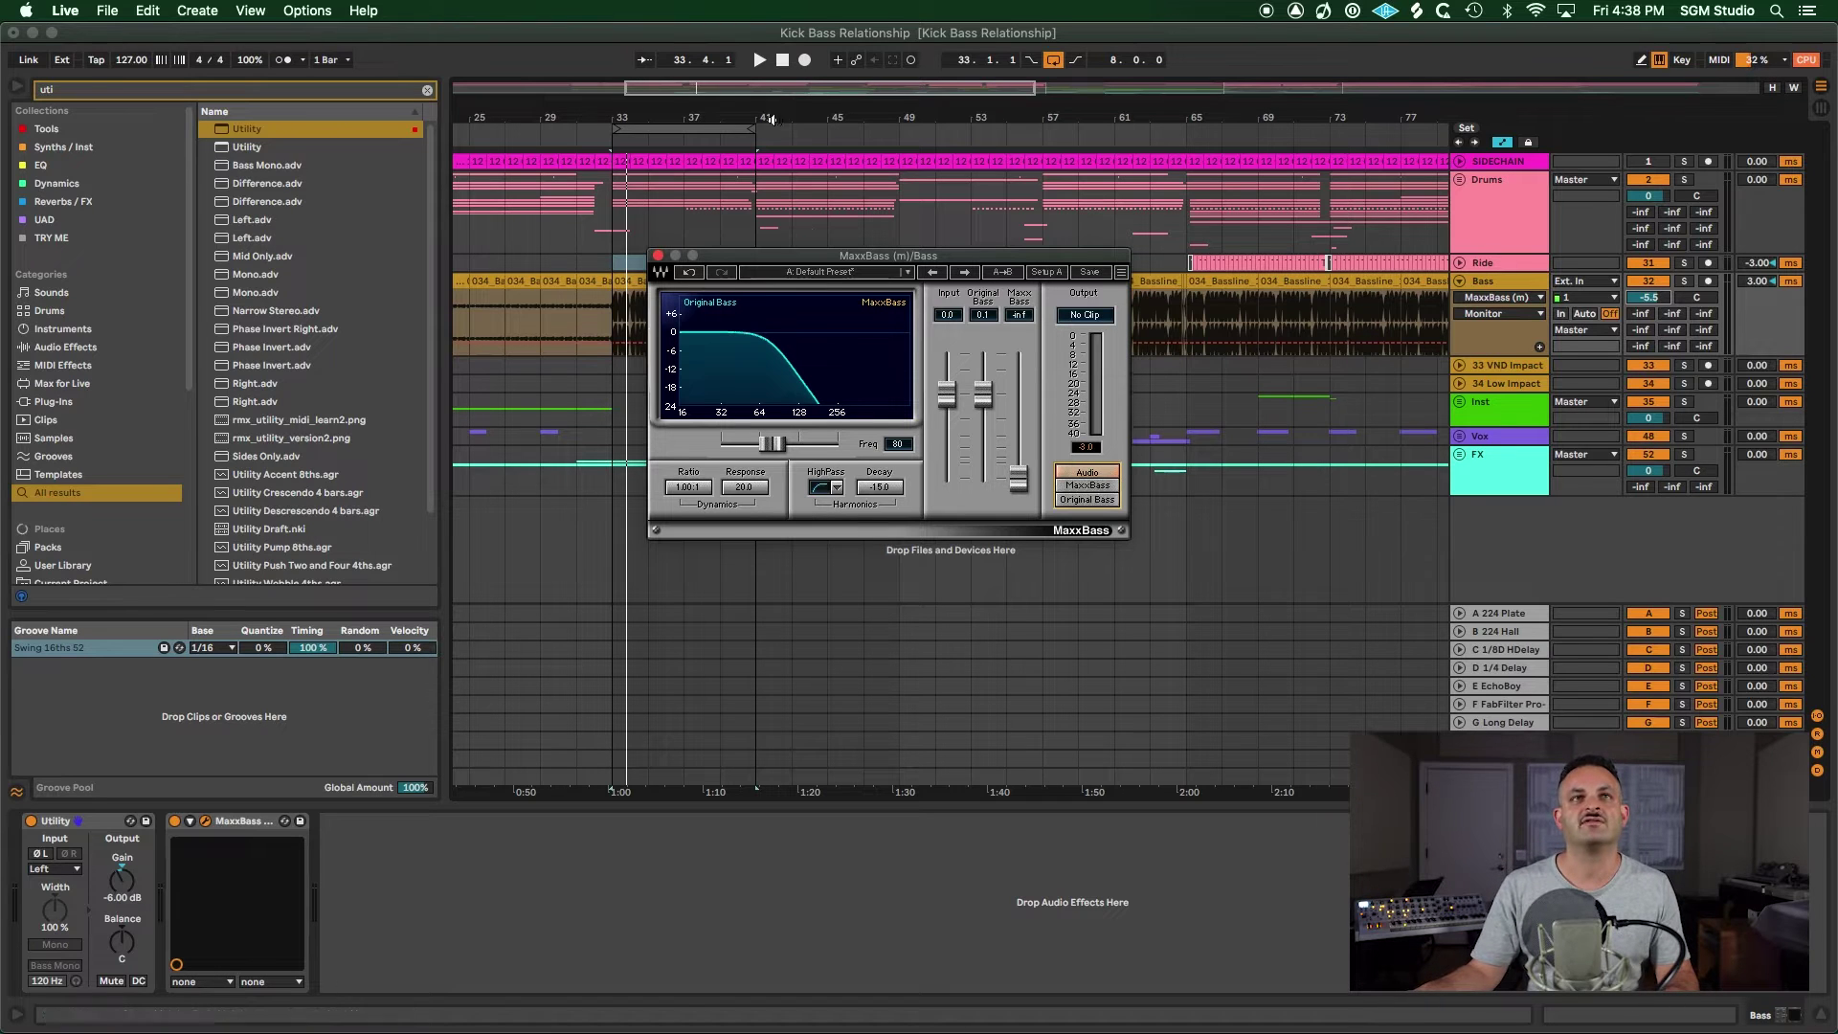
mouse_move(761, 259)
left_mouse_down()
mouse_move(777, 299)
mouse_move(765, 267)
left_mouse_up()
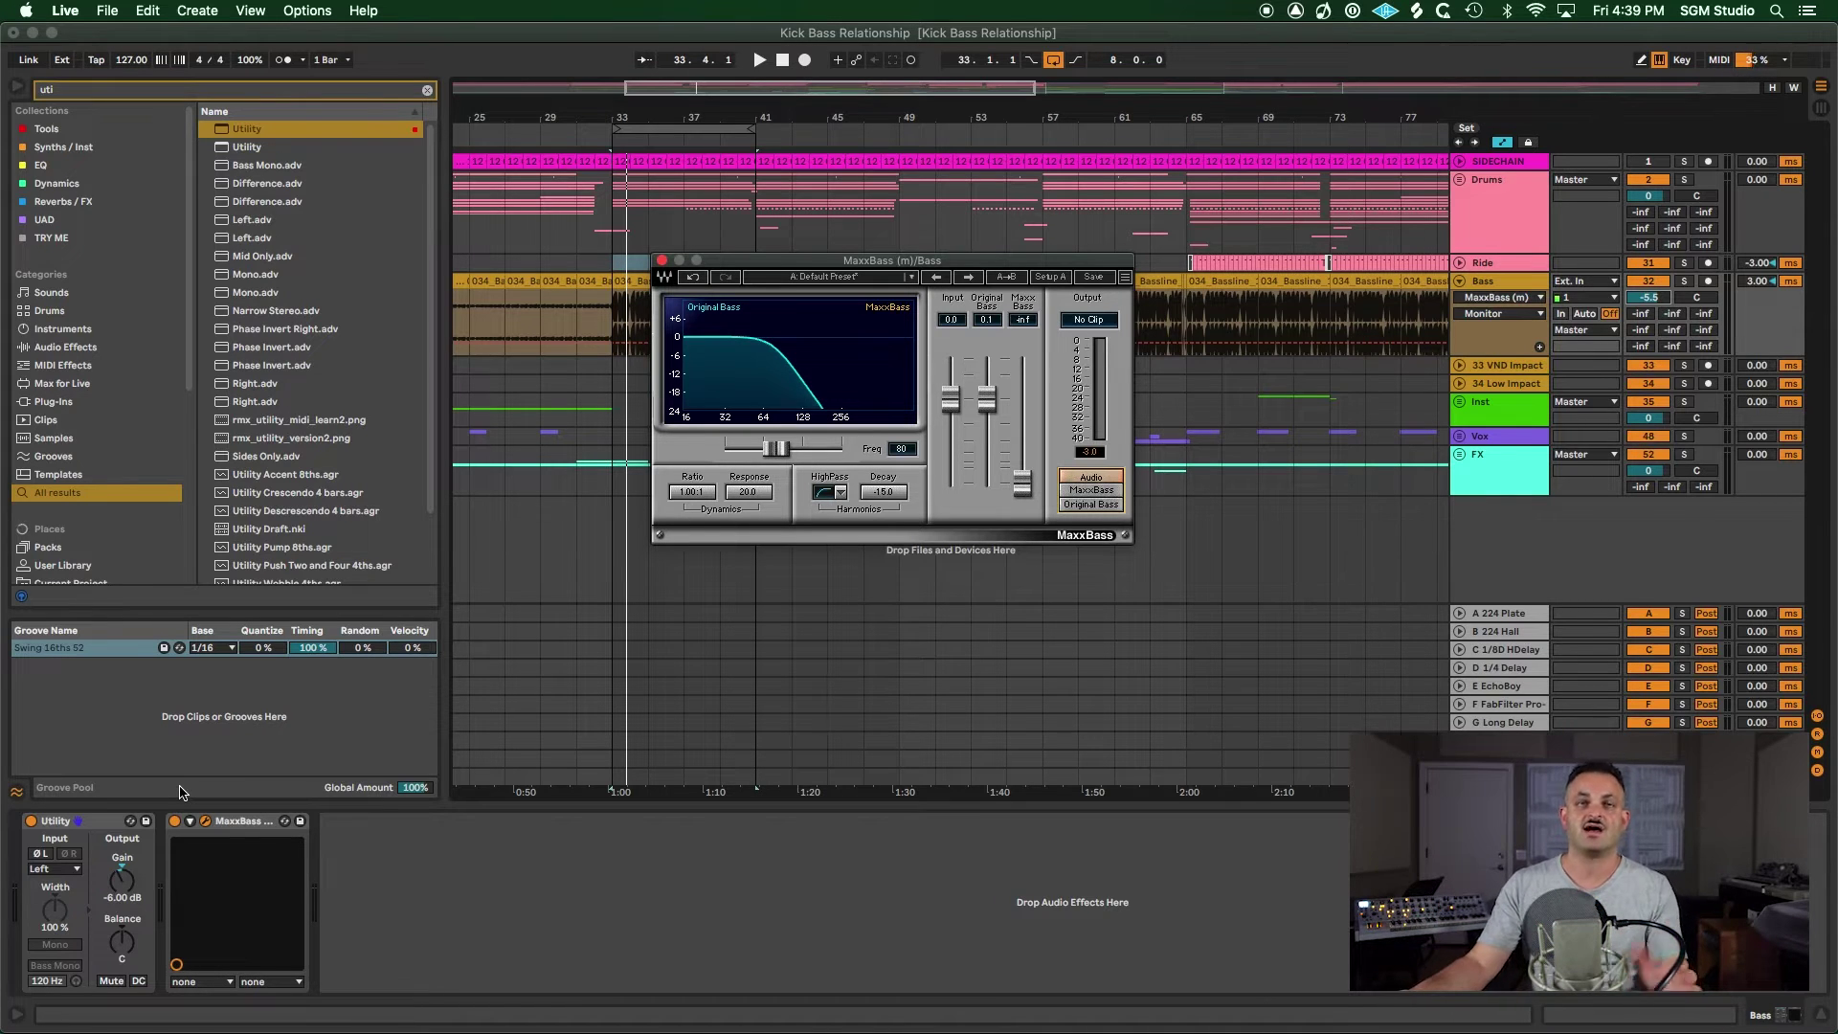
key("space")
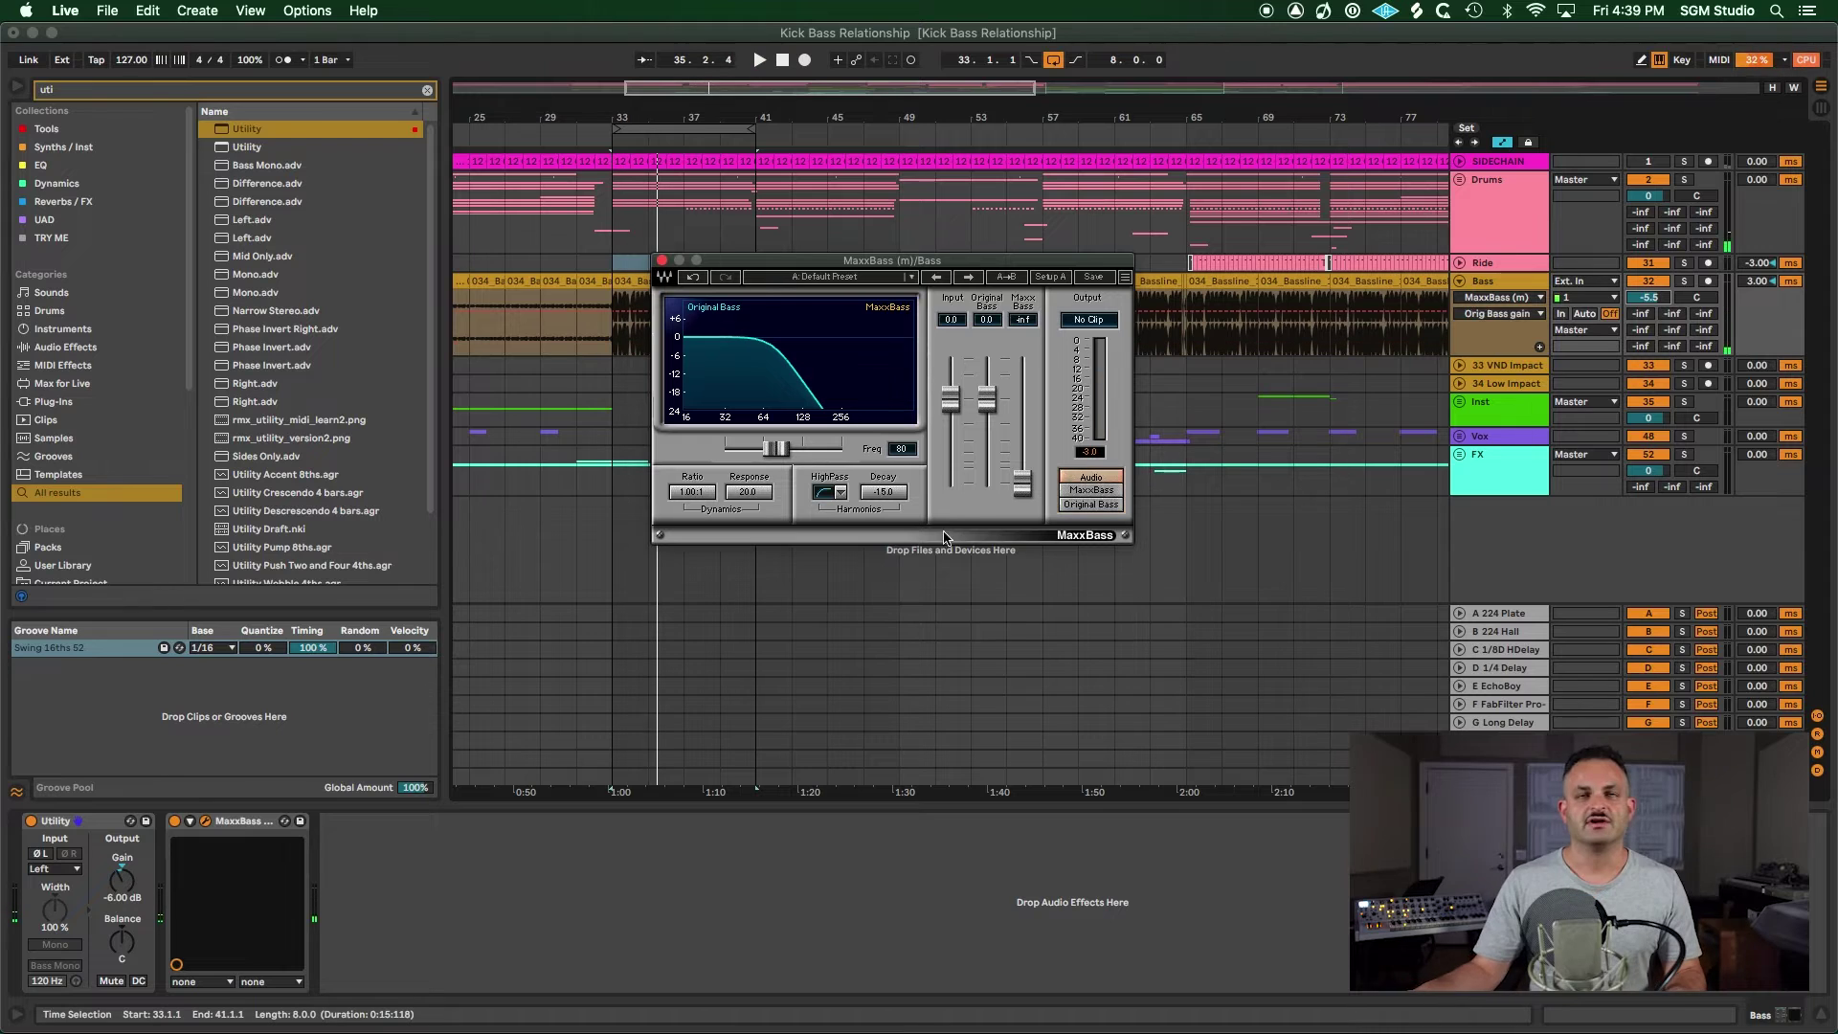
key("space")
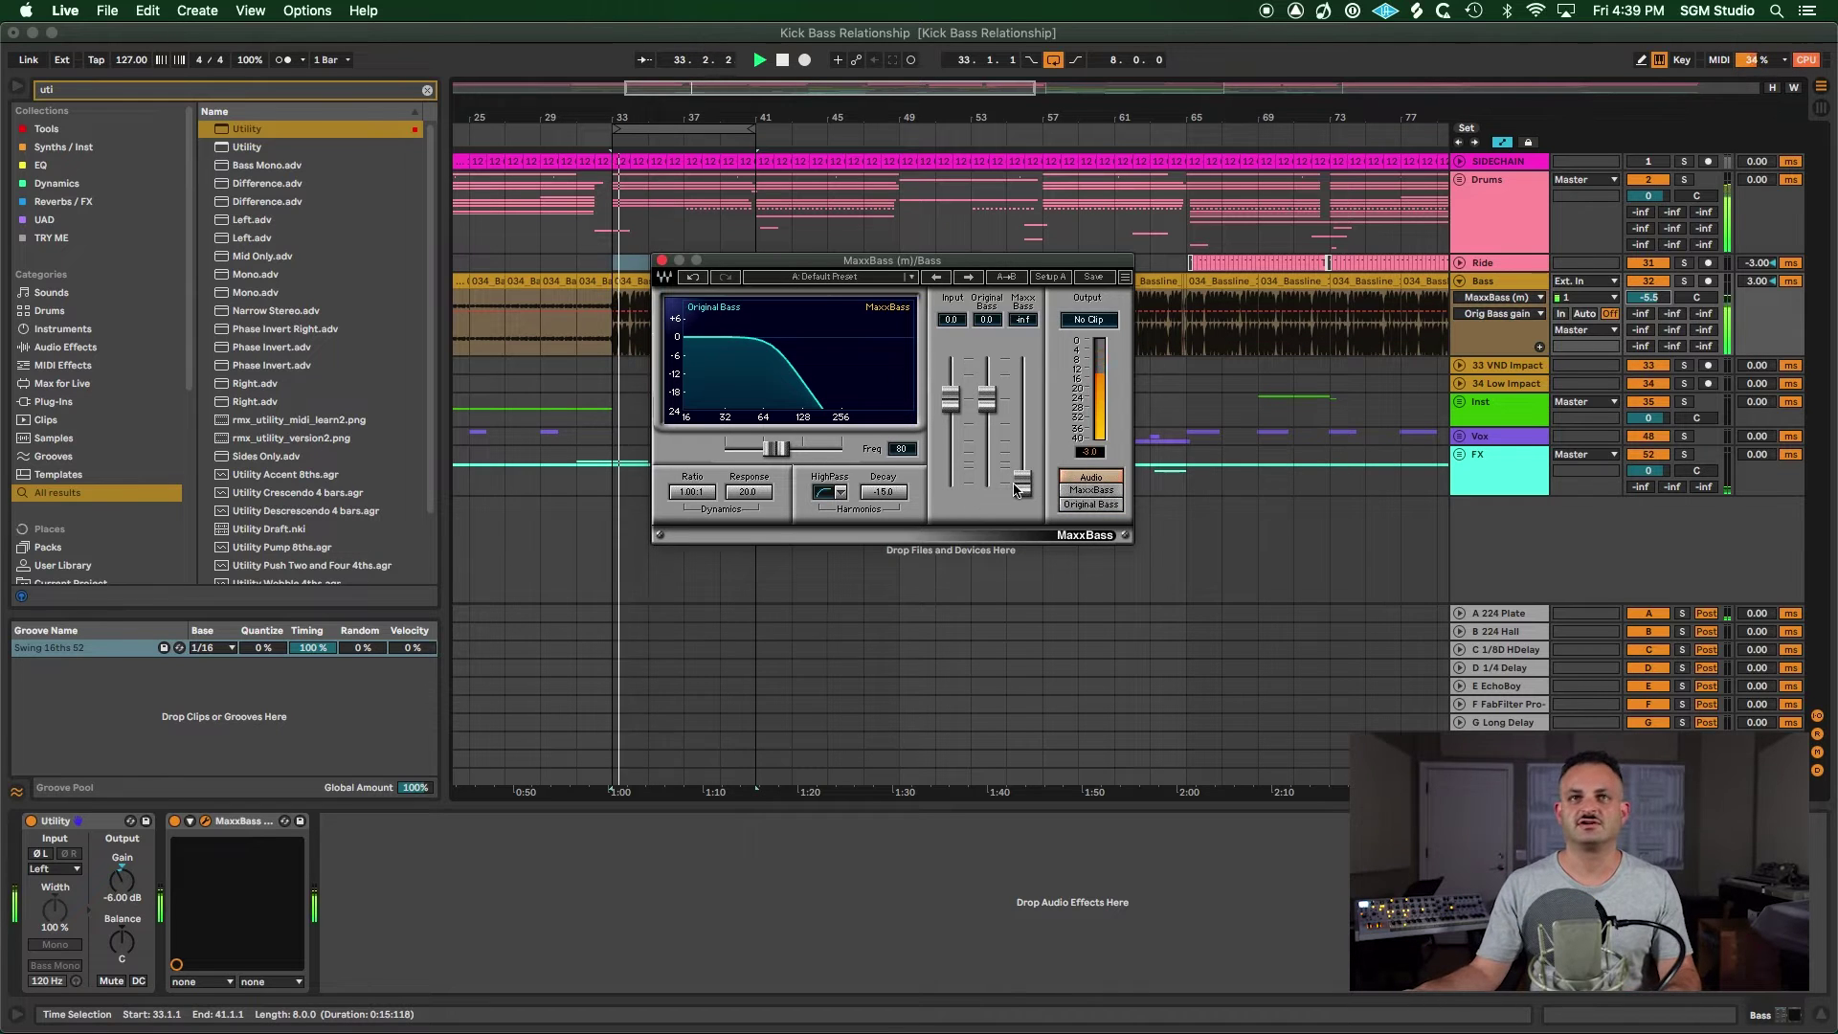
left_click_drag(1023, 486, 1022, 413)
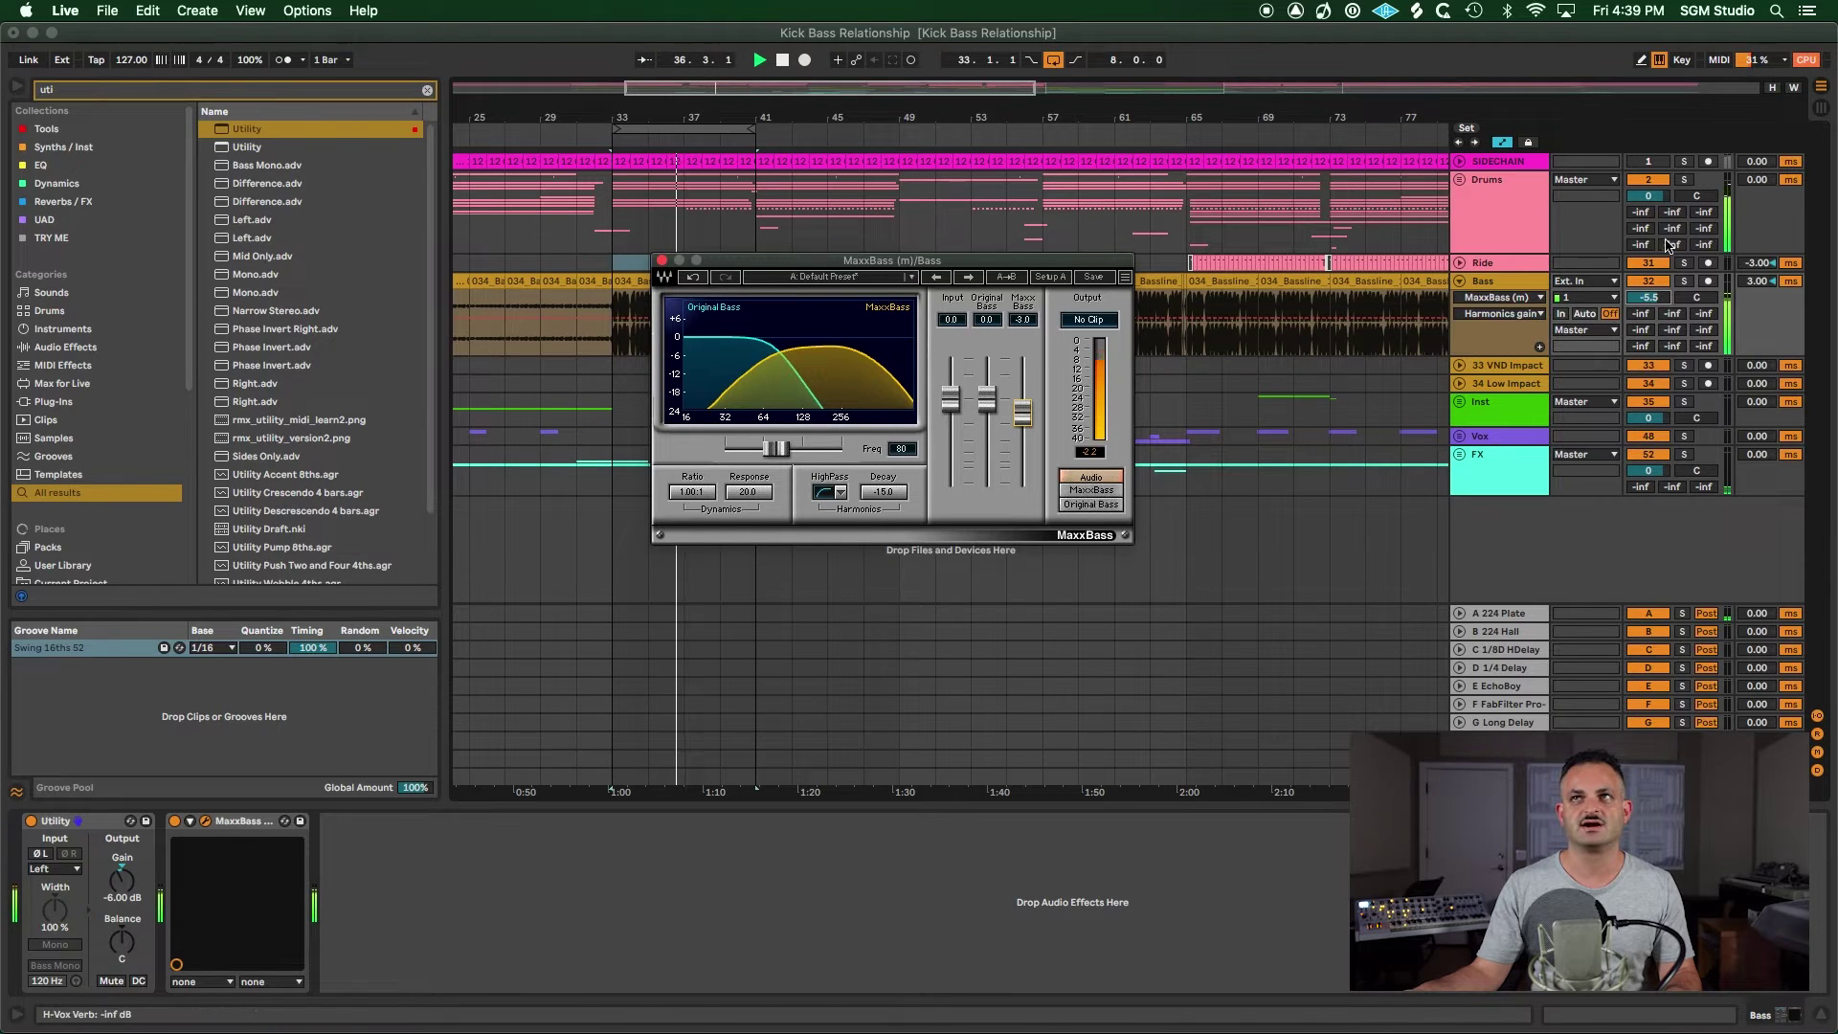
- Solo the Bass track and, monitoring only MaxxBass, lower its level to -4.1 and Original Bass to about -1.8
left_click(1684, 281)
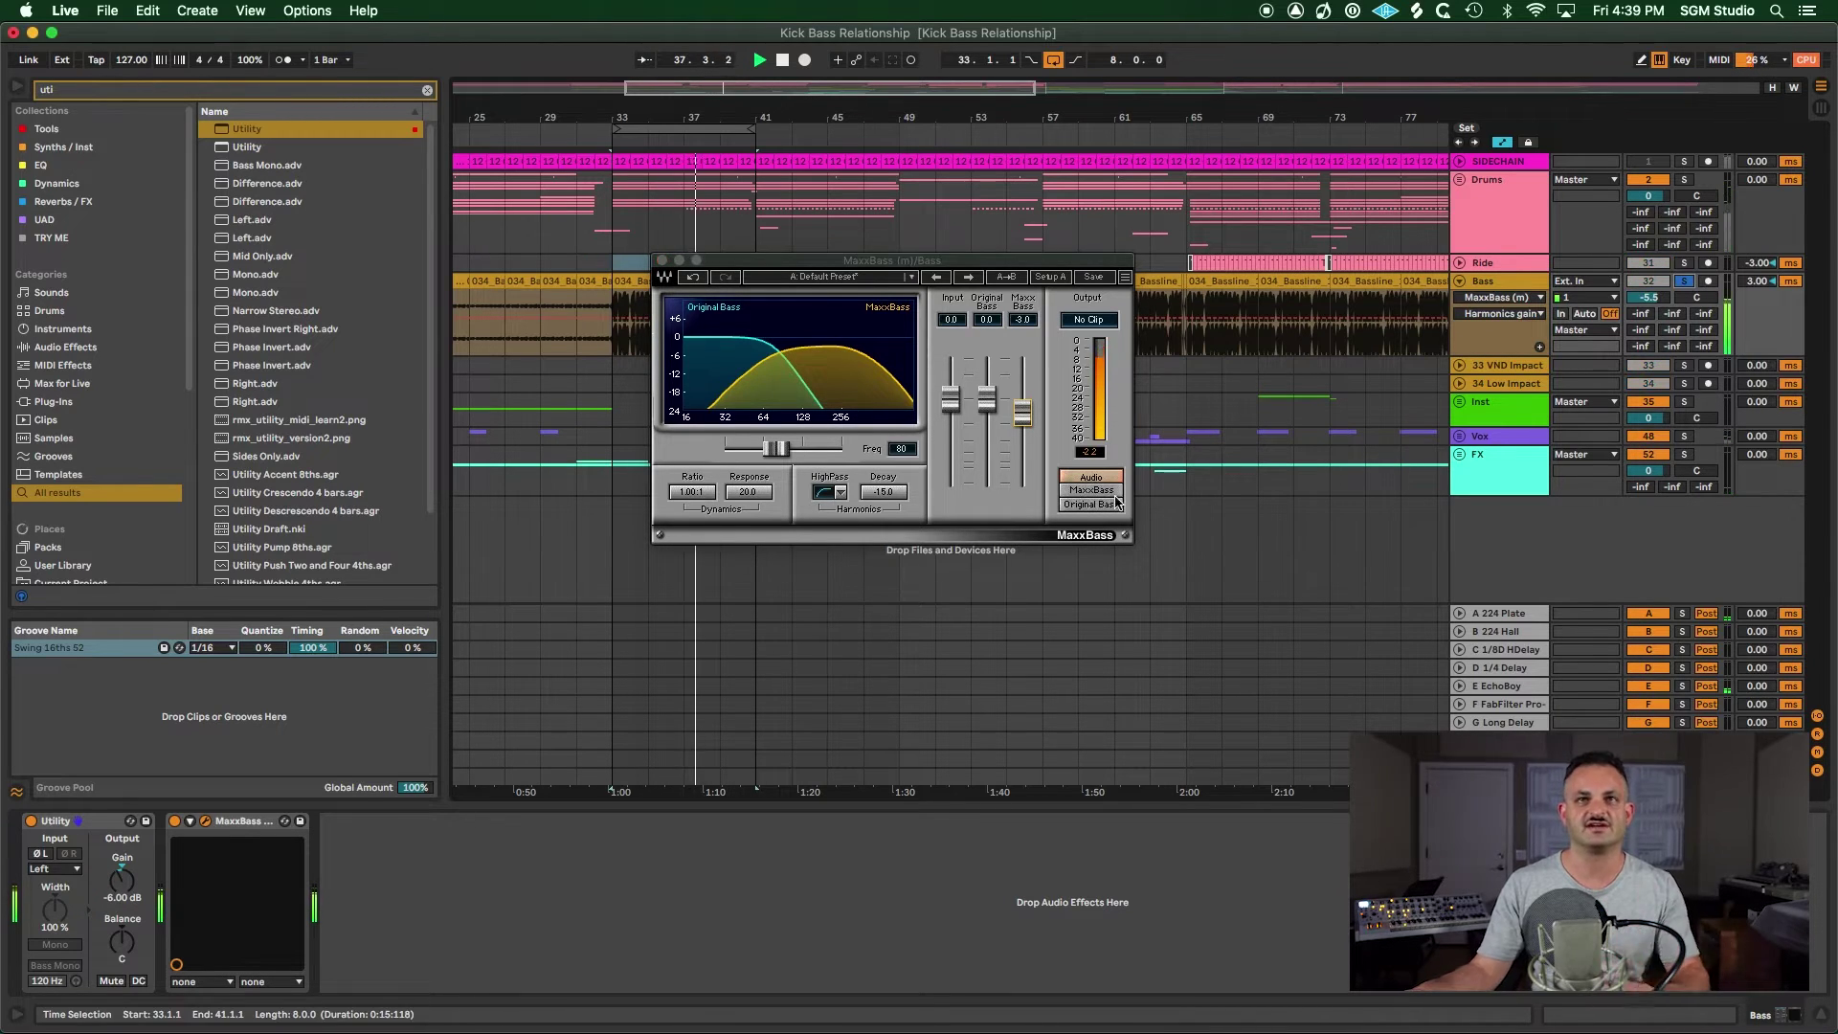
left_click(1093, 490)
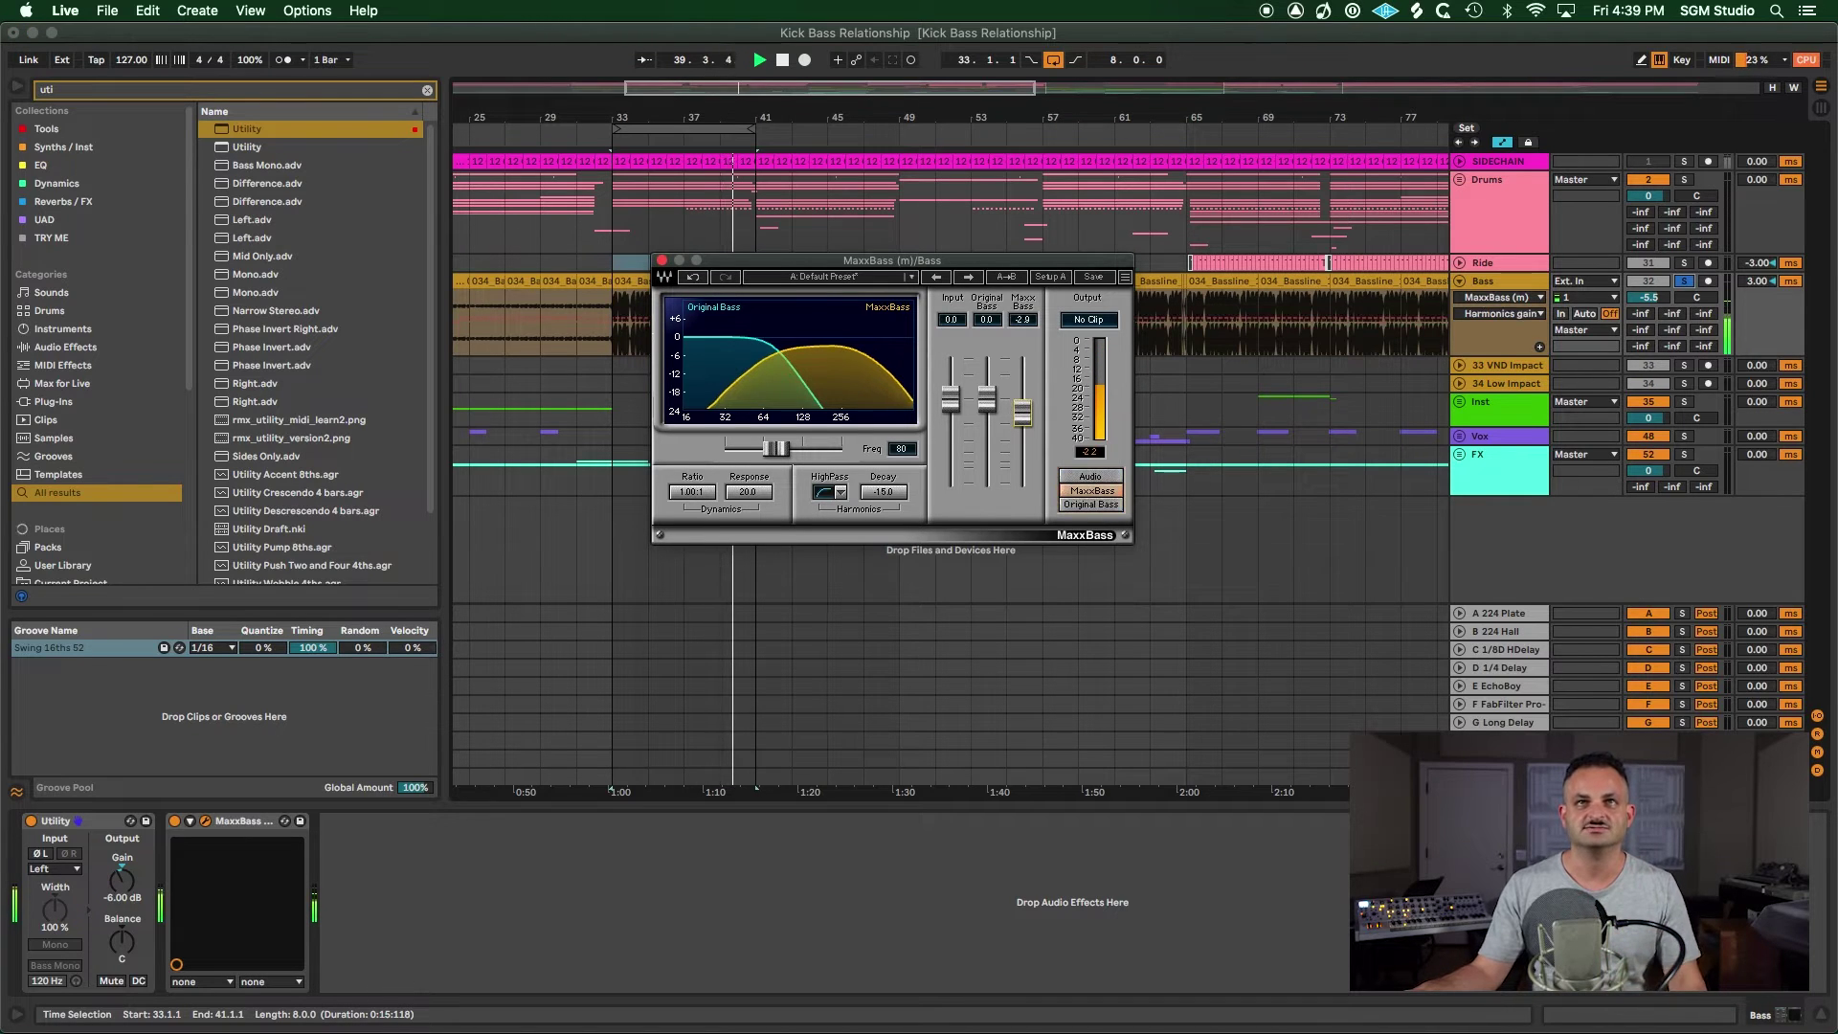
left_click_drag(1022, 410, 997, 407)
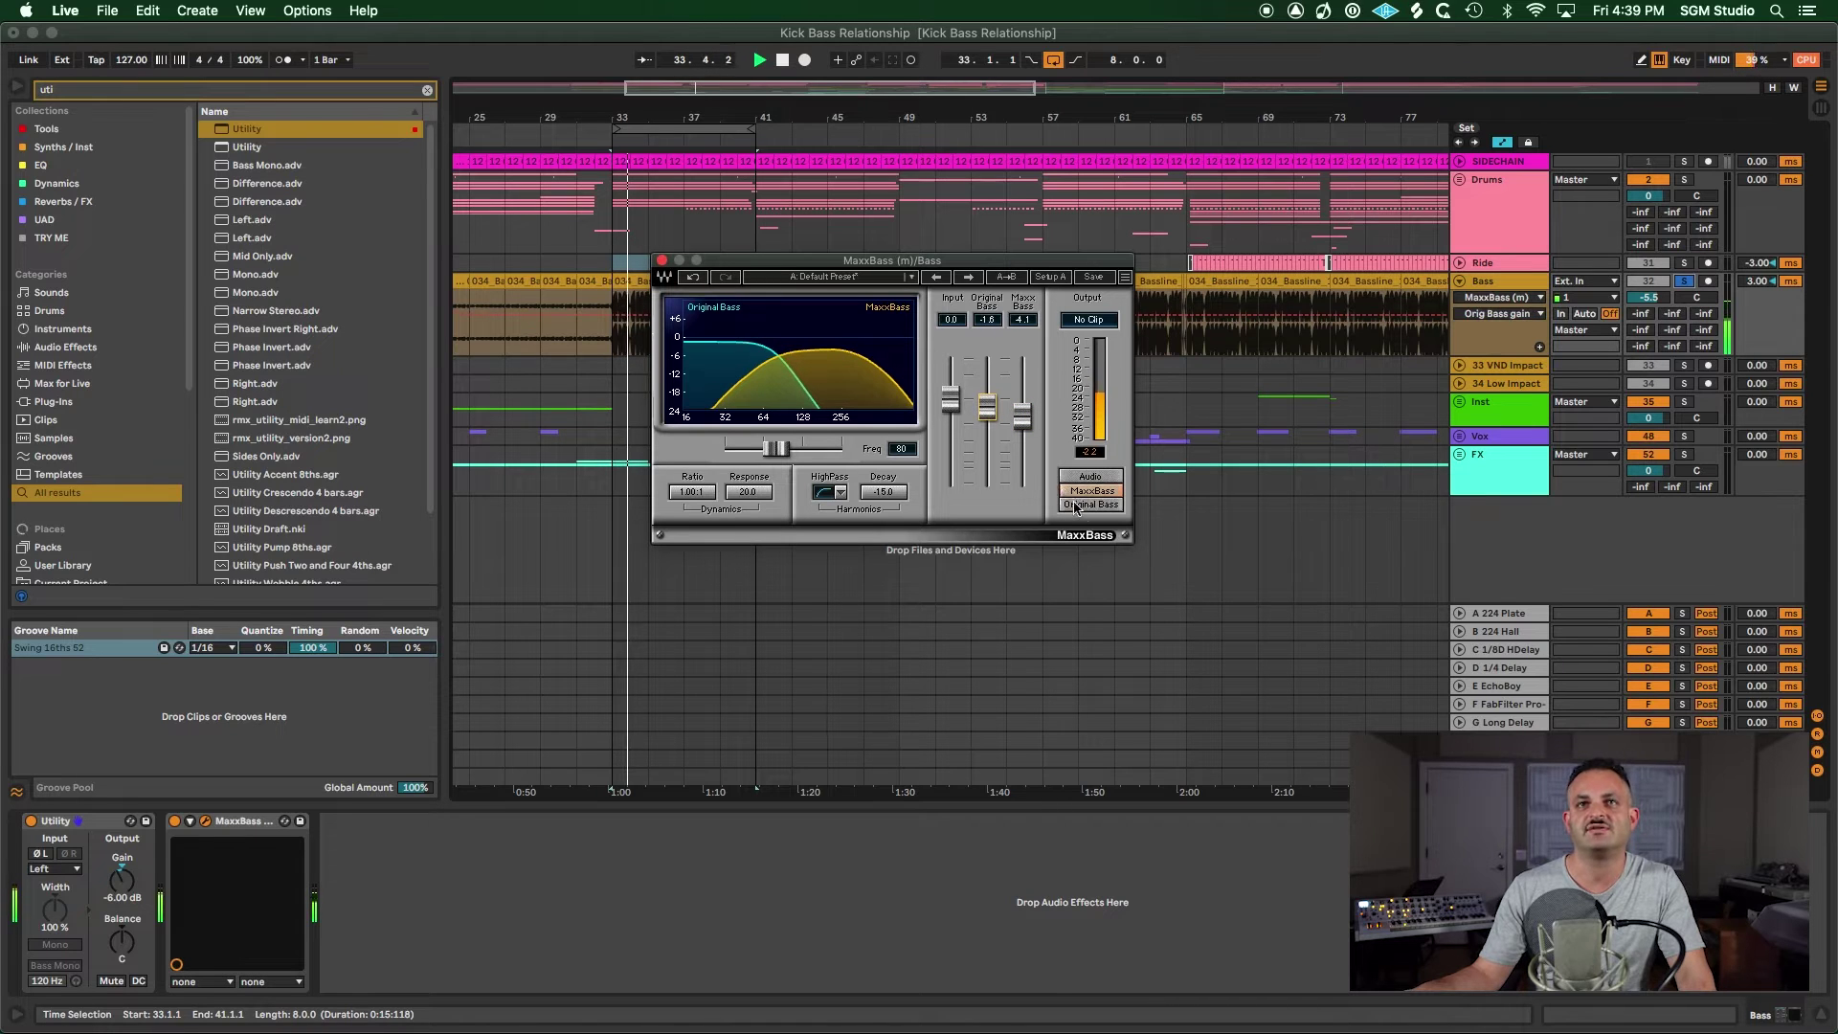
- Compare the isolated Original Bass and MaxxBass signals, and raise the crossover frequency to 90
left_click(1078, 506)
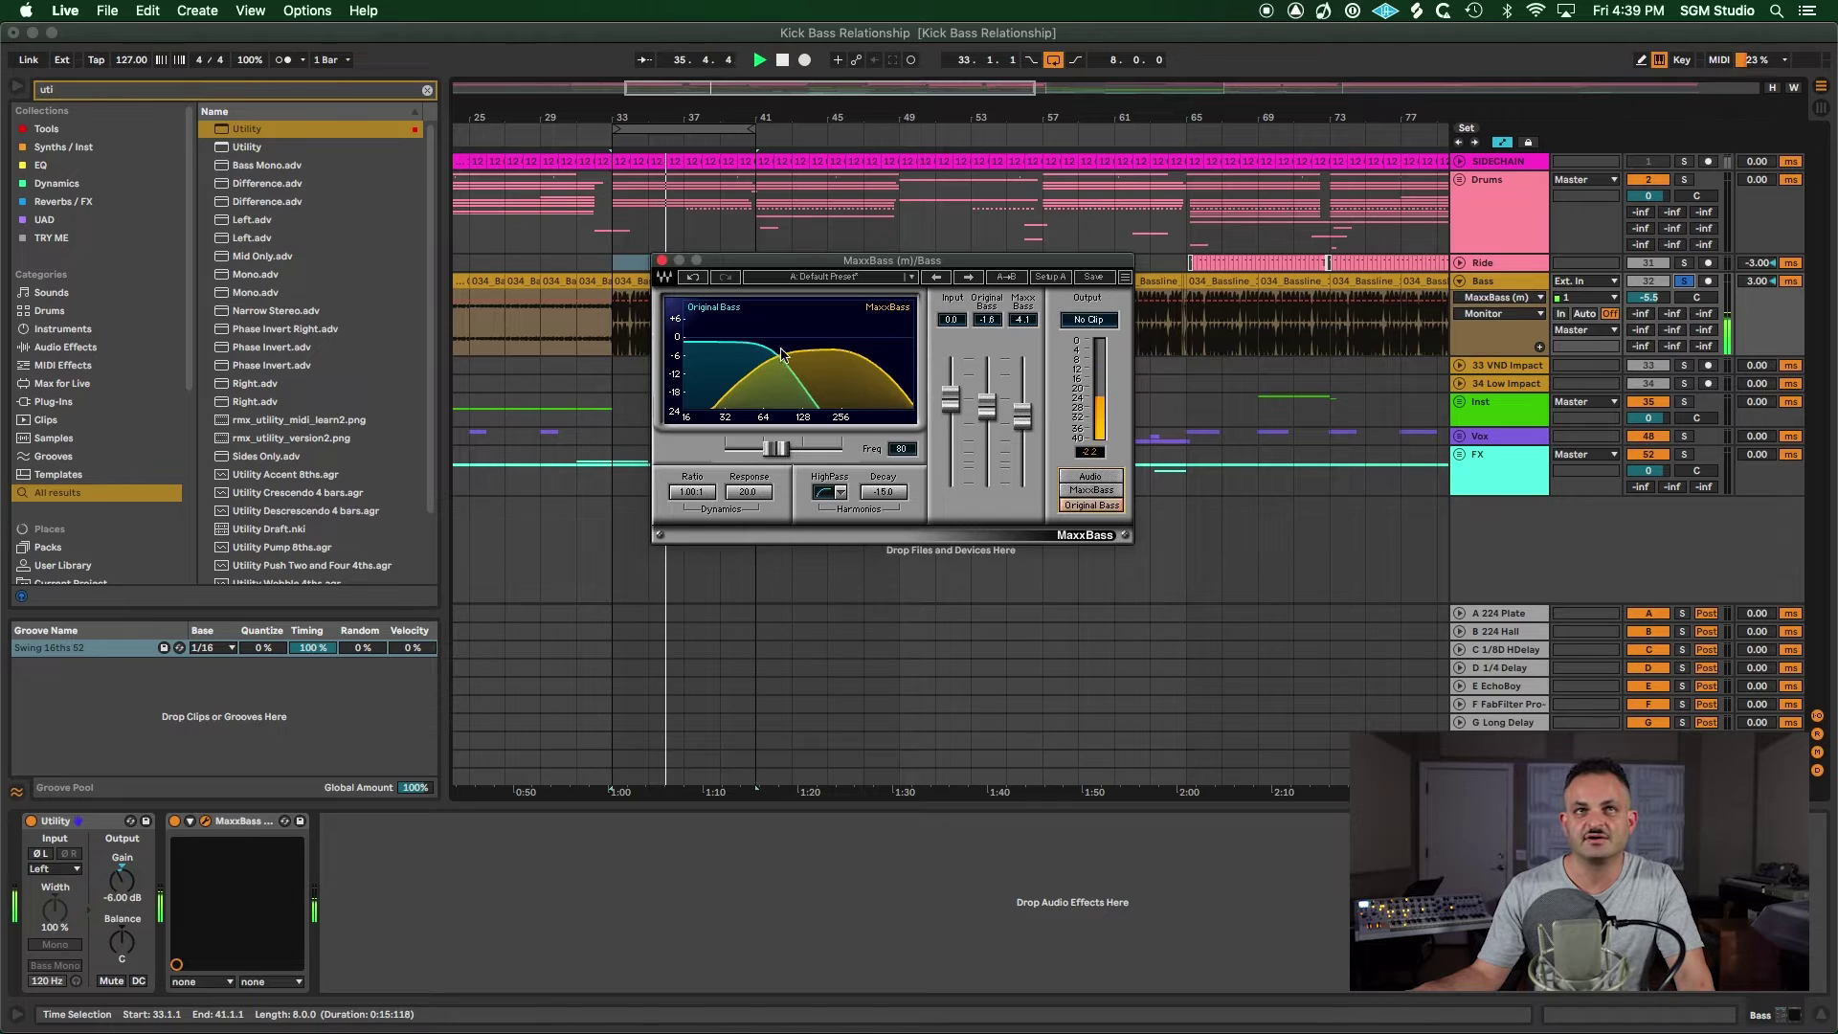
left_click(1091, 489)
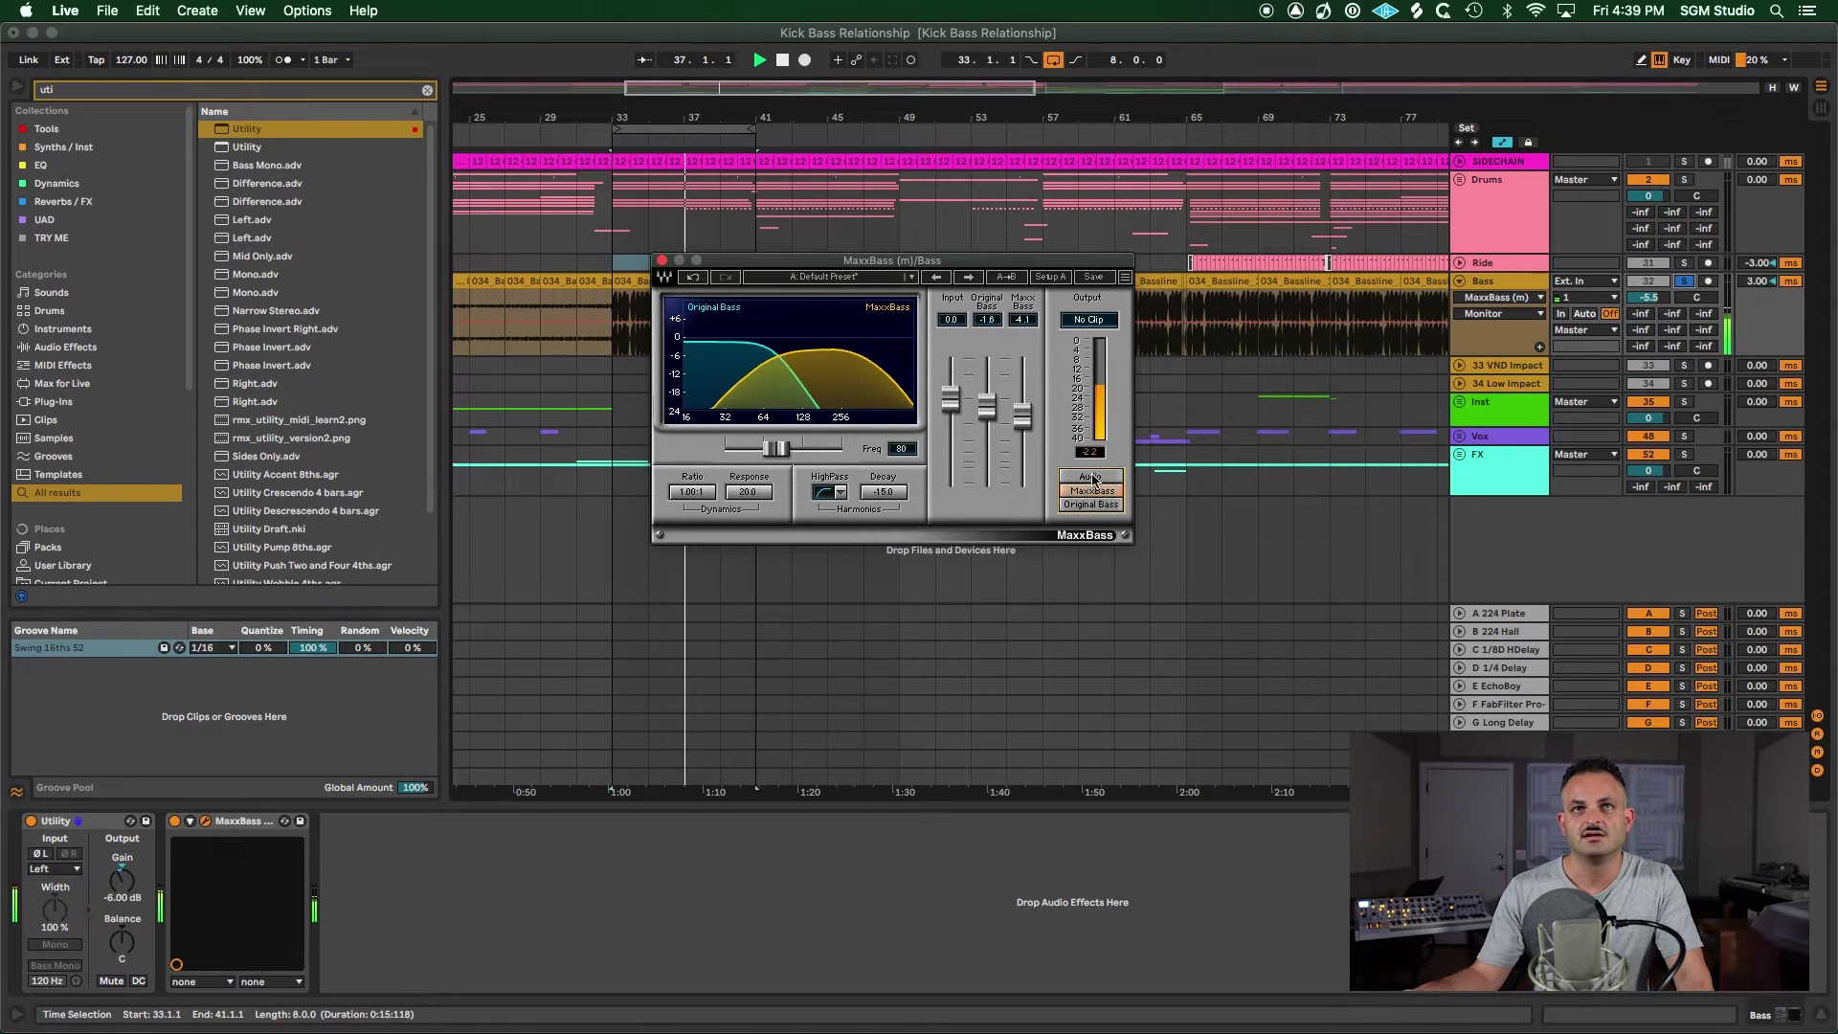
left_click_drag(776, 448, 783, 448)
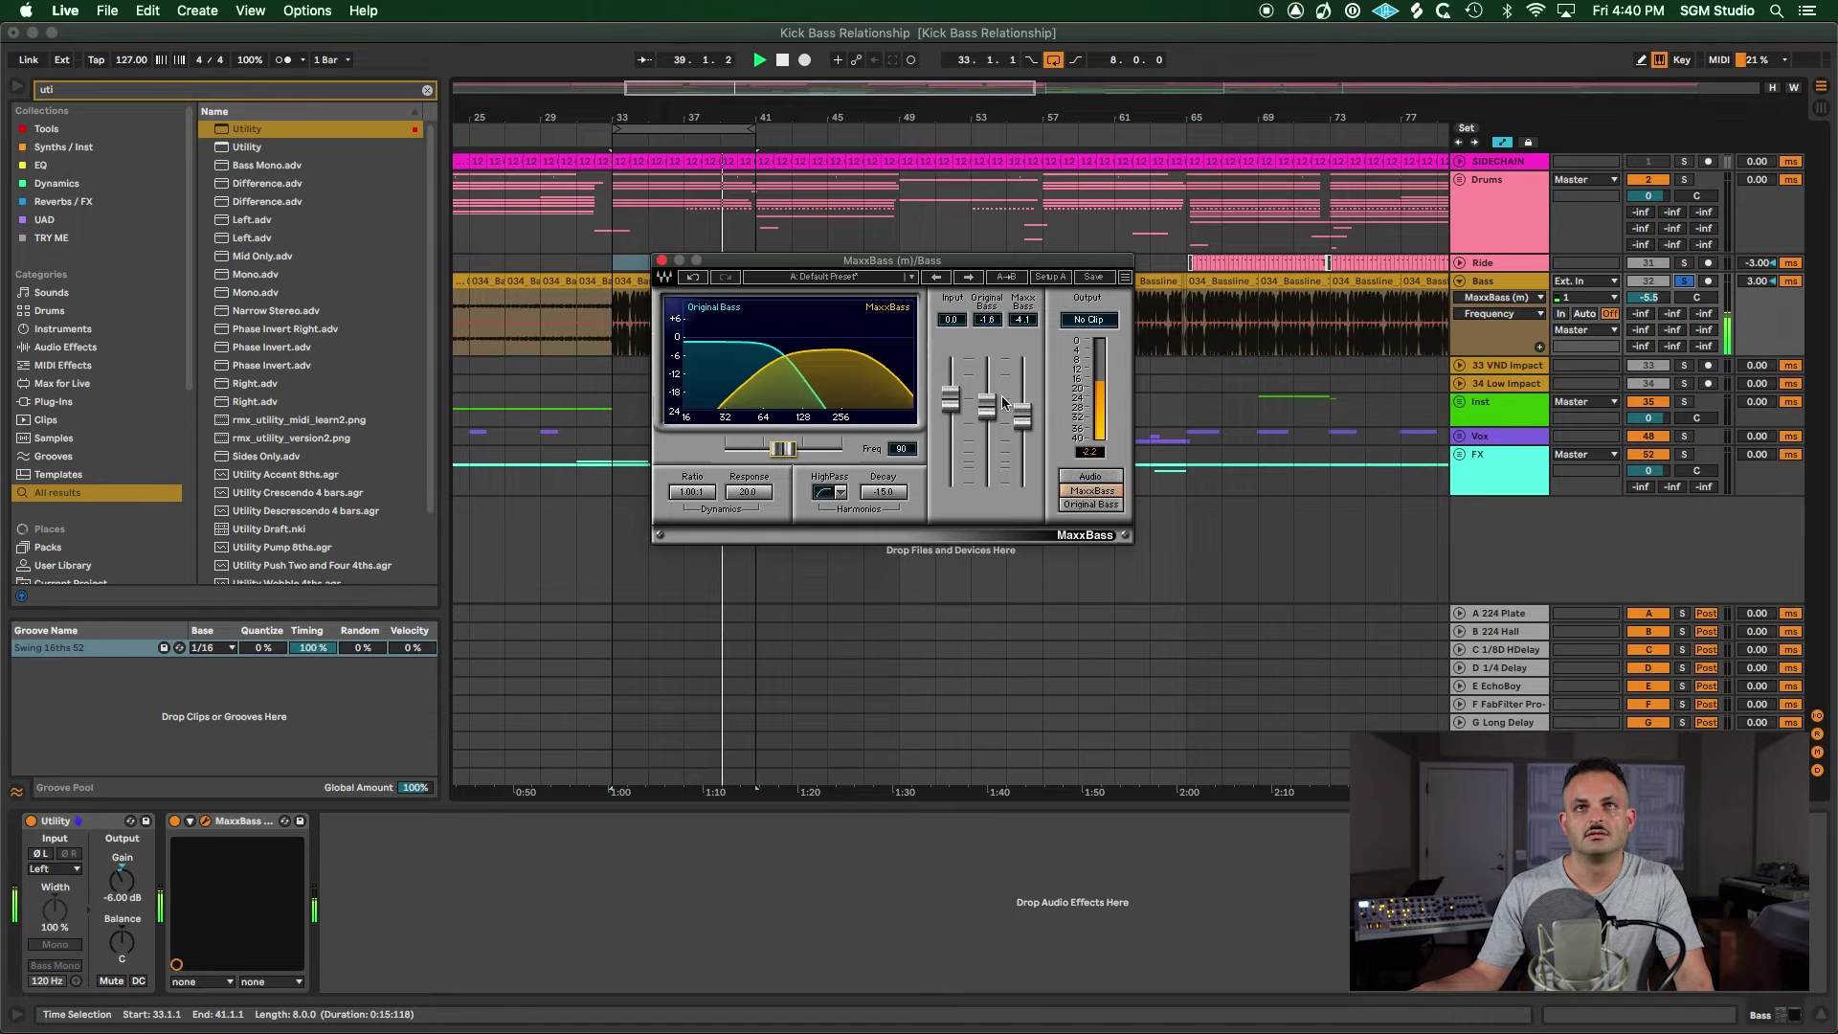
- Raise the MaxxBass level to -3.3 and, with monitoring back on Audio, lower the crossover frequency to 84
left_click_drag(1022, 417, 1022, 413)
left_click(1092, 475)
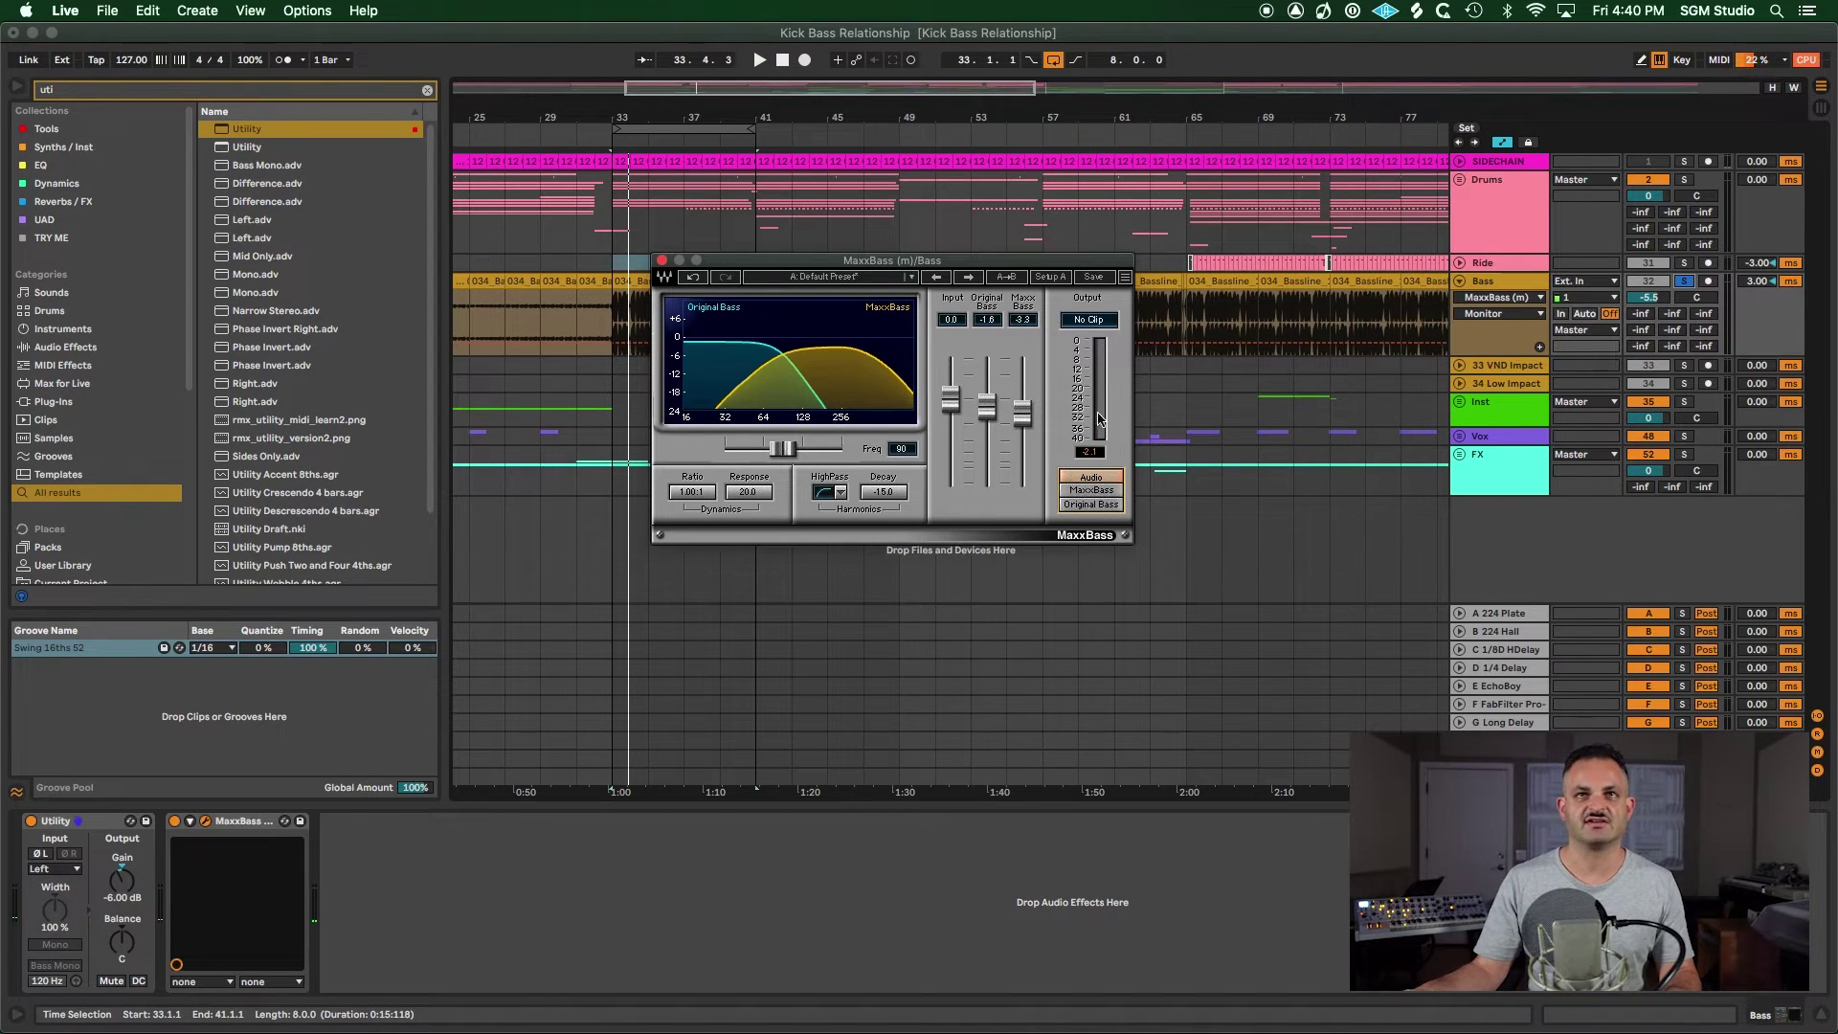
left_click_drag(783, 448, 778, 449)
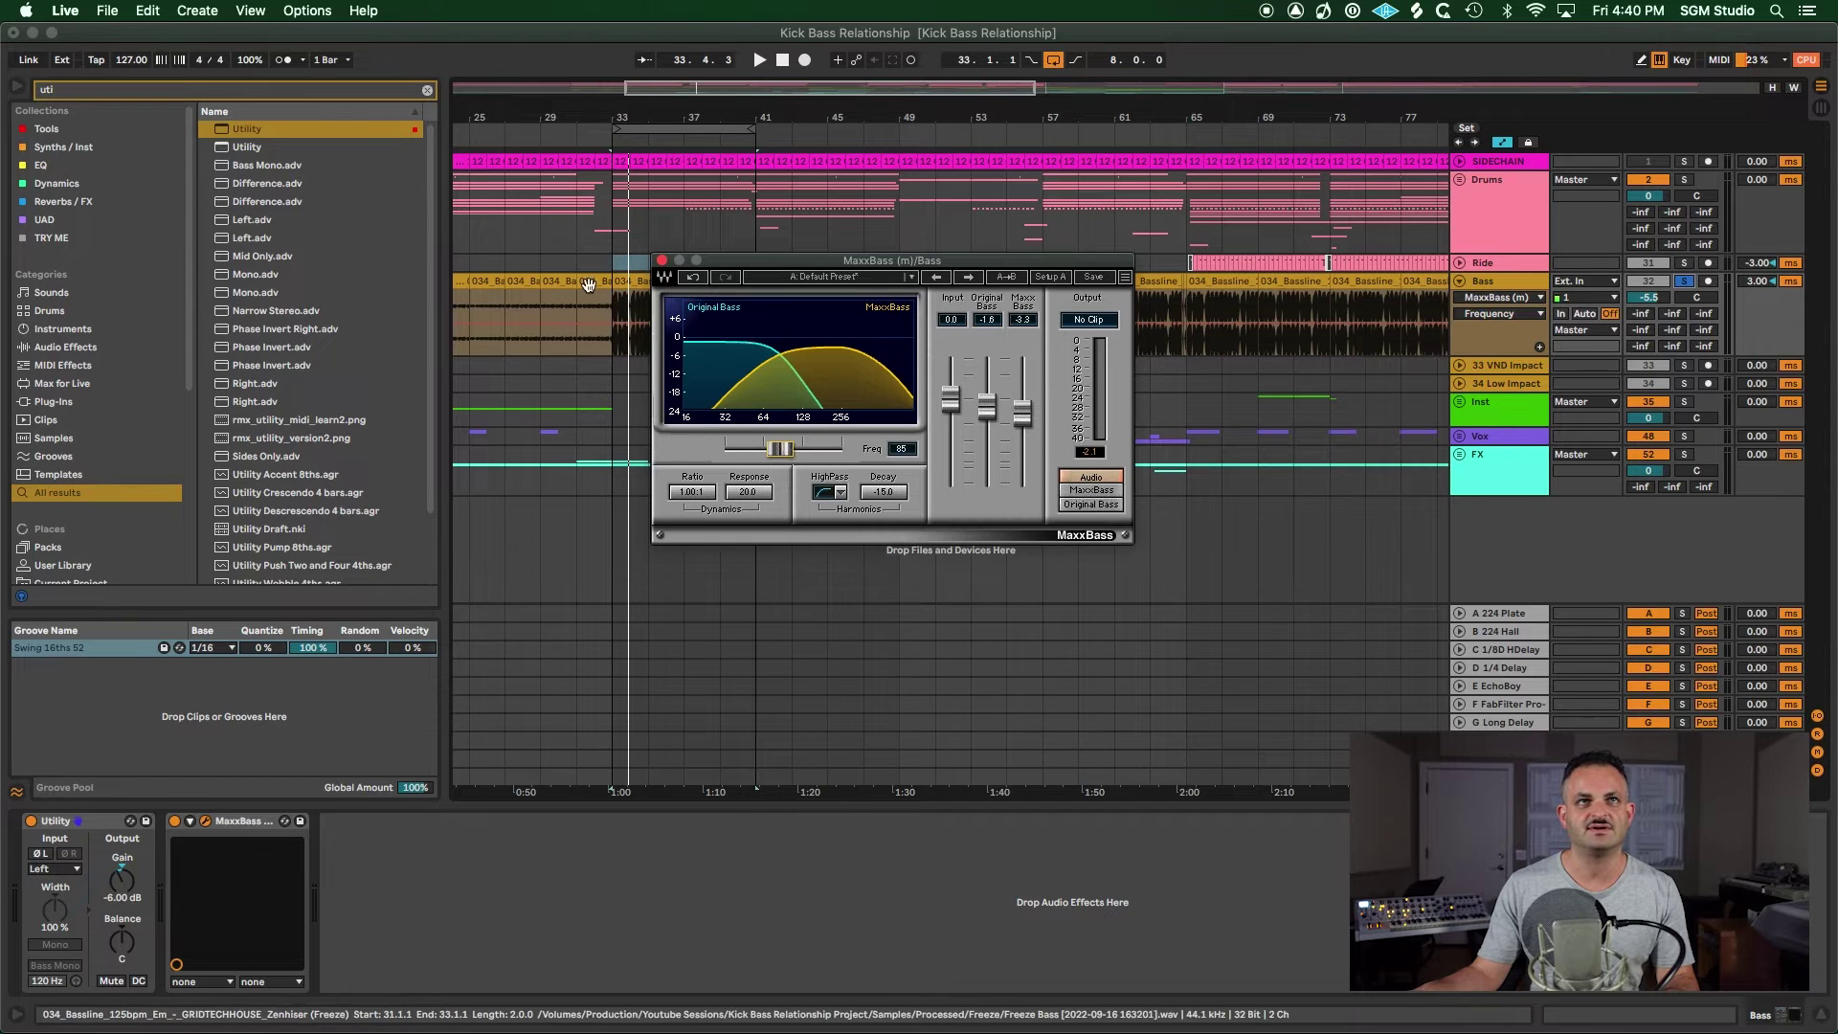
- Play the soloed bass and compare it with MaxxBass bypassed and enabled
key("space")
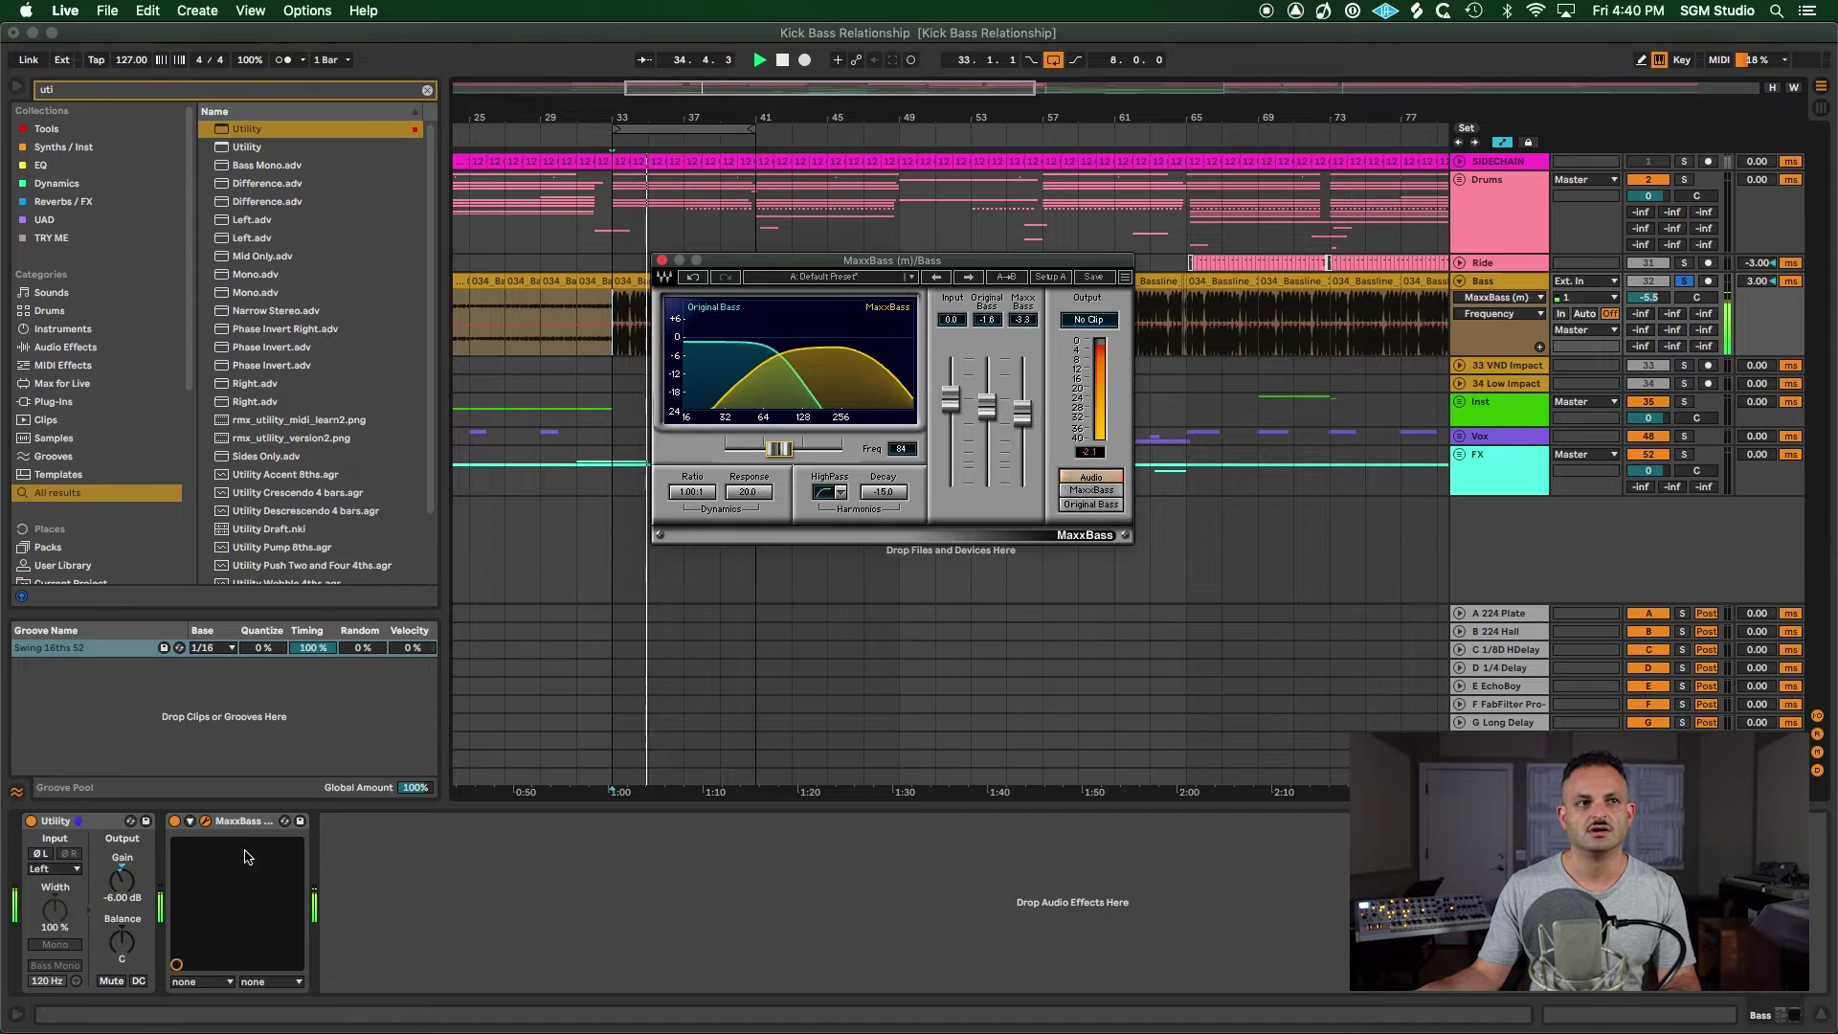
left_click(175, 822)
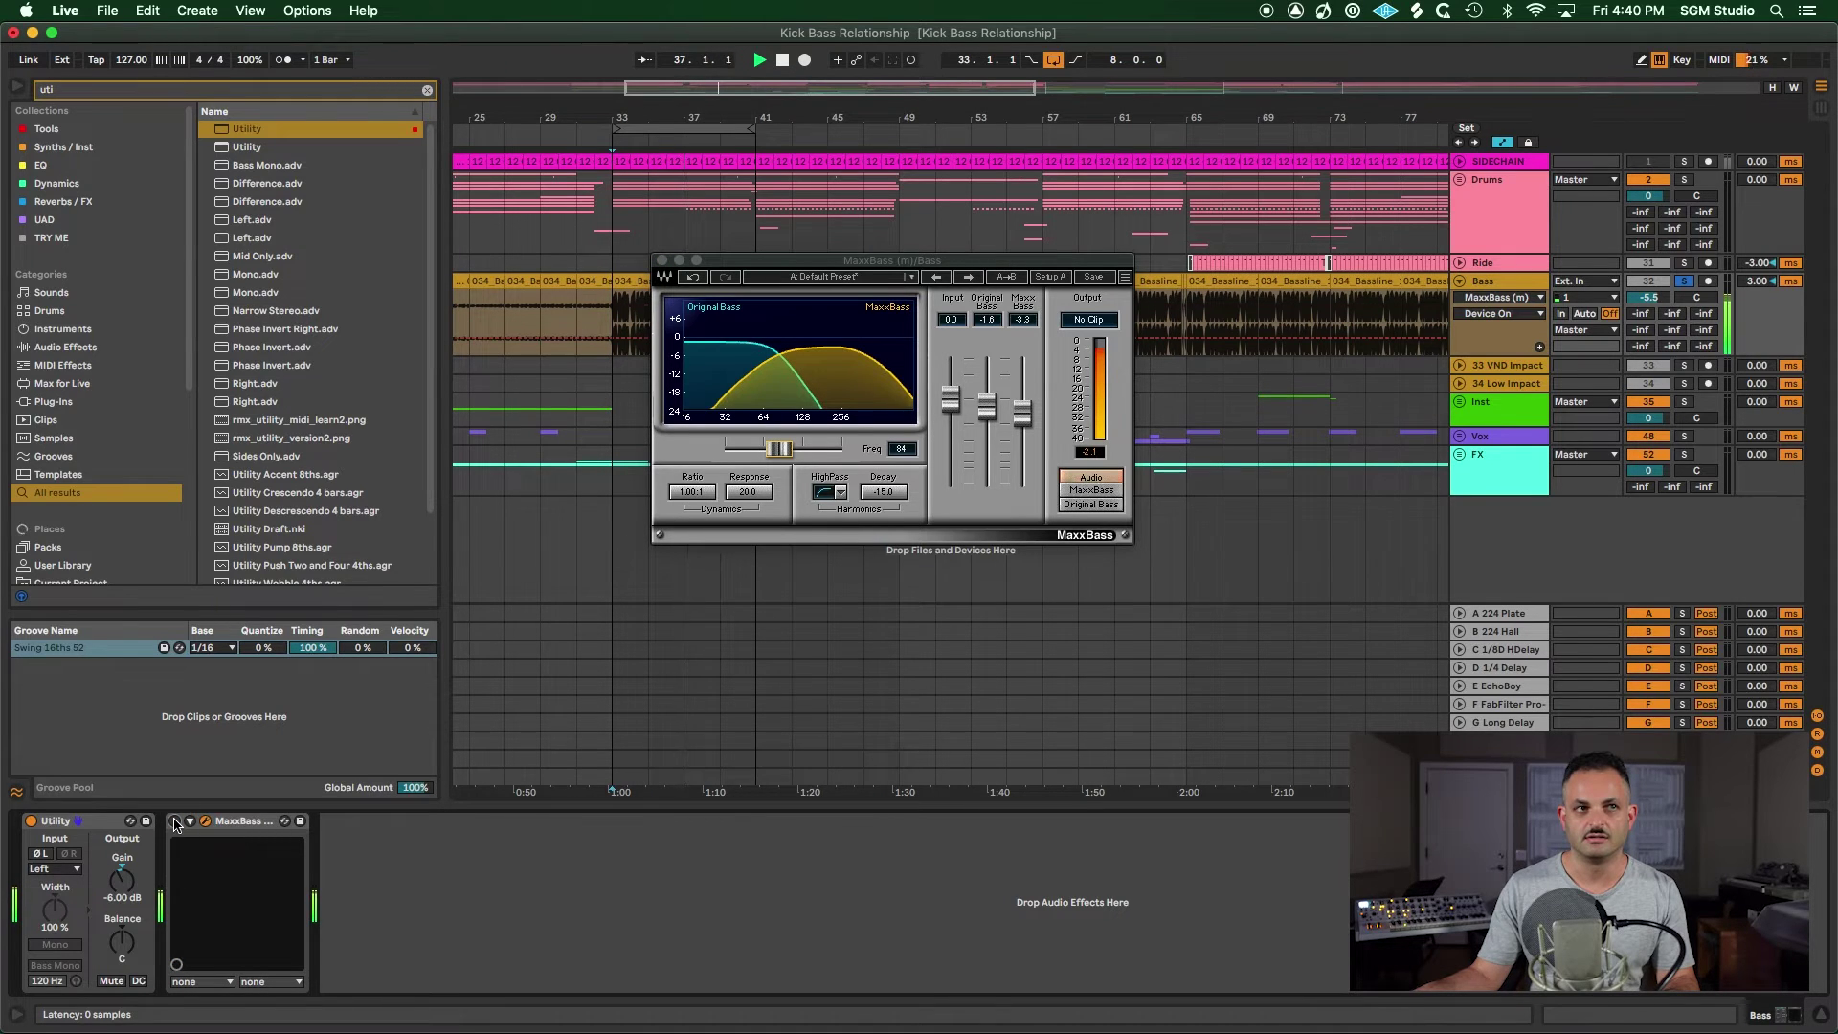
left_click(175, 821)
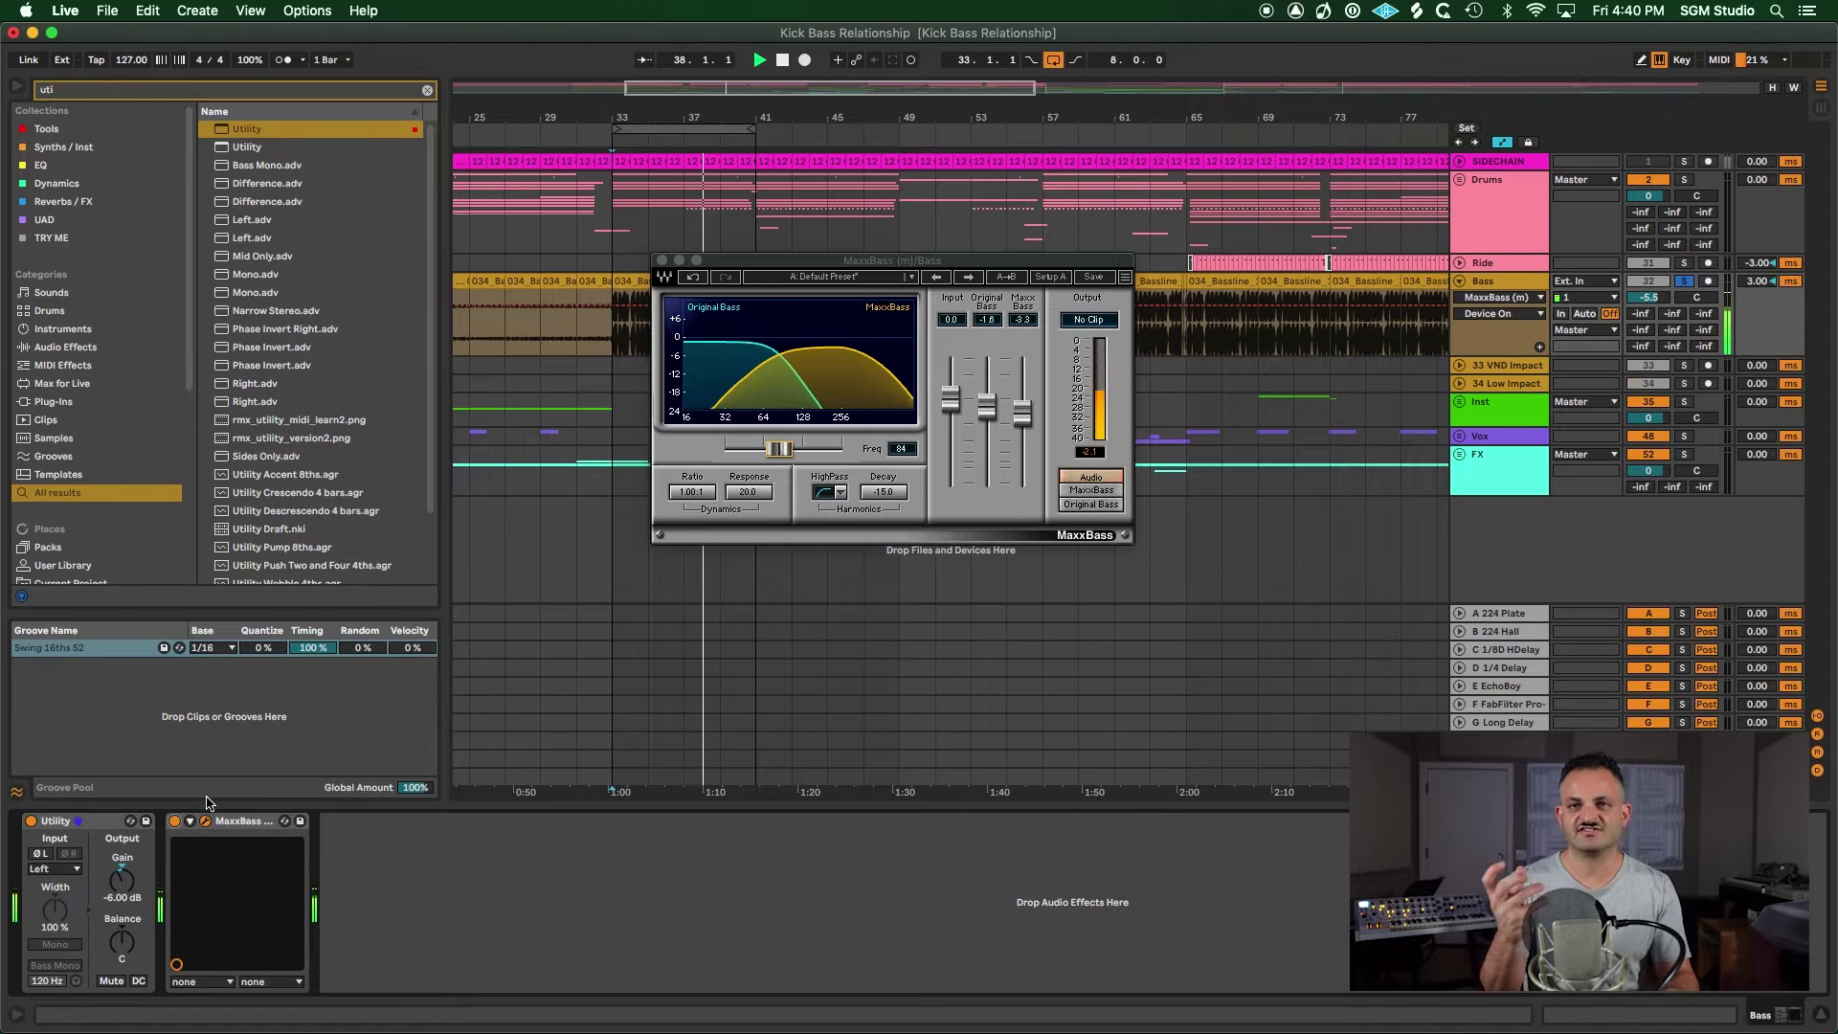
- Set the MaxxBass dynamics ratio to 2.00:1 and compare the bass with the plug-in bypassed and re-enabled
left_click(691, 491)
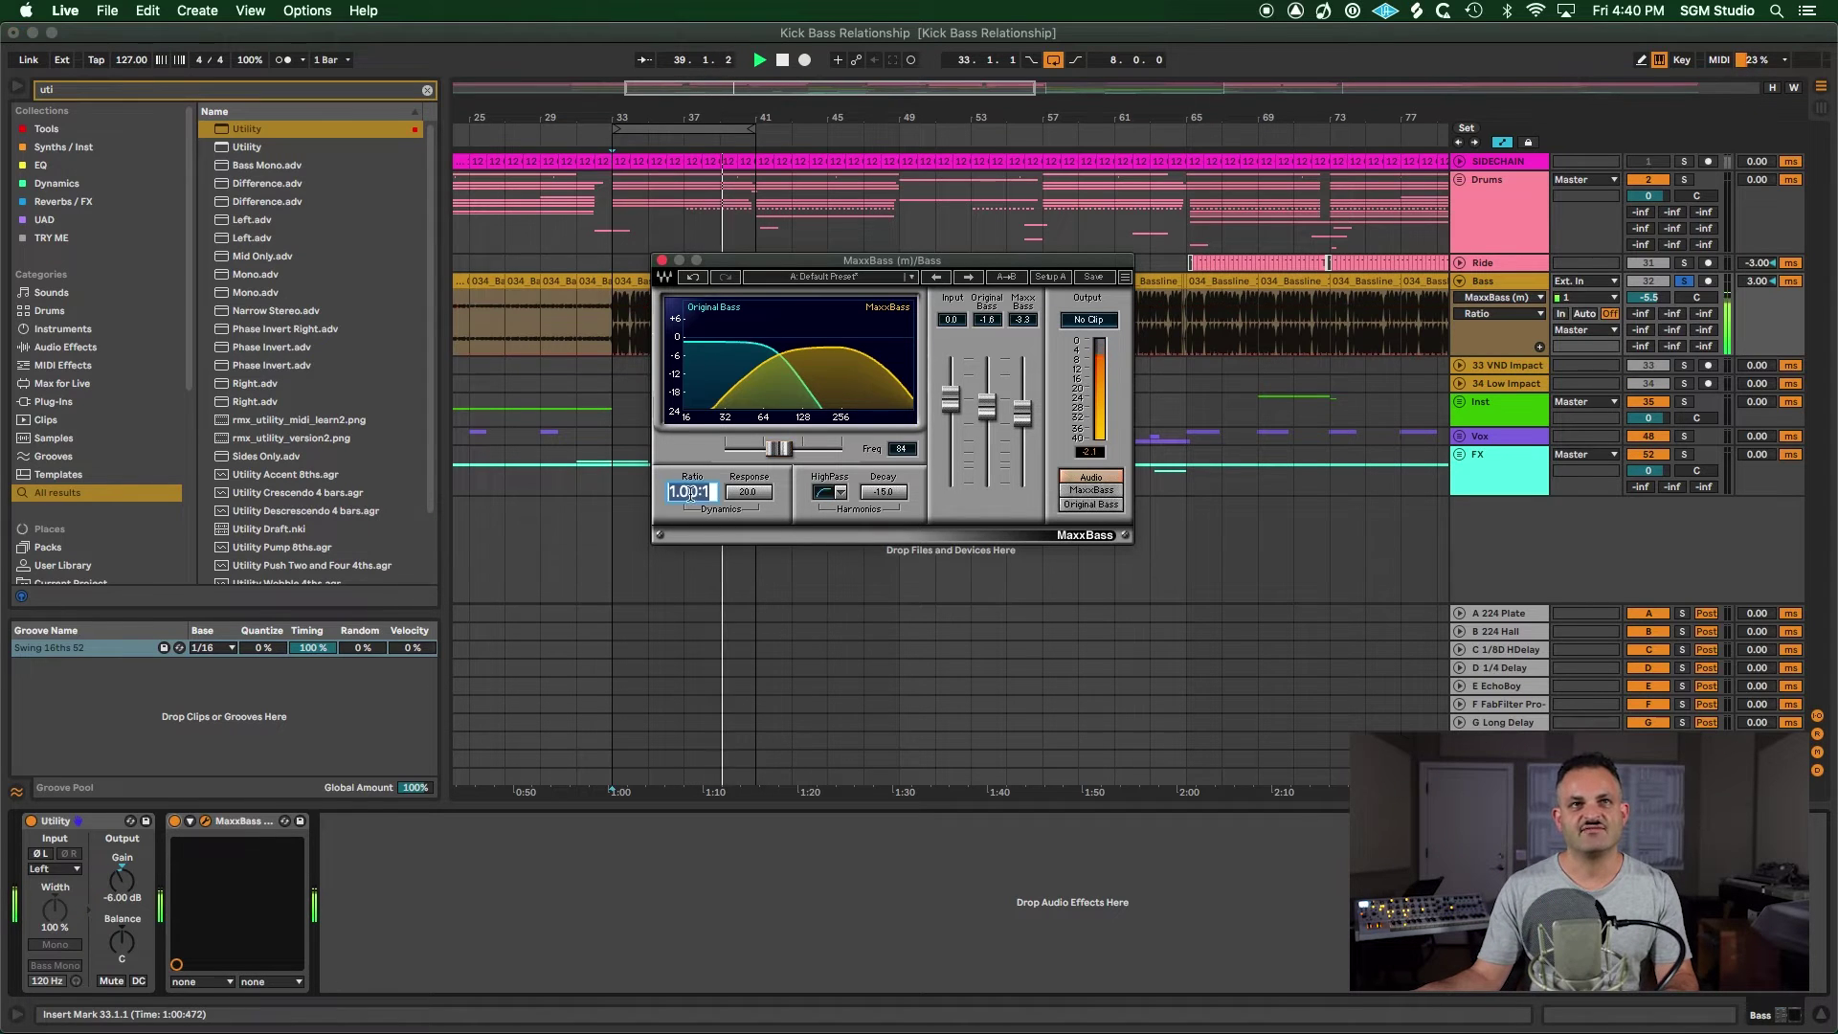
type("2")
key("Return")
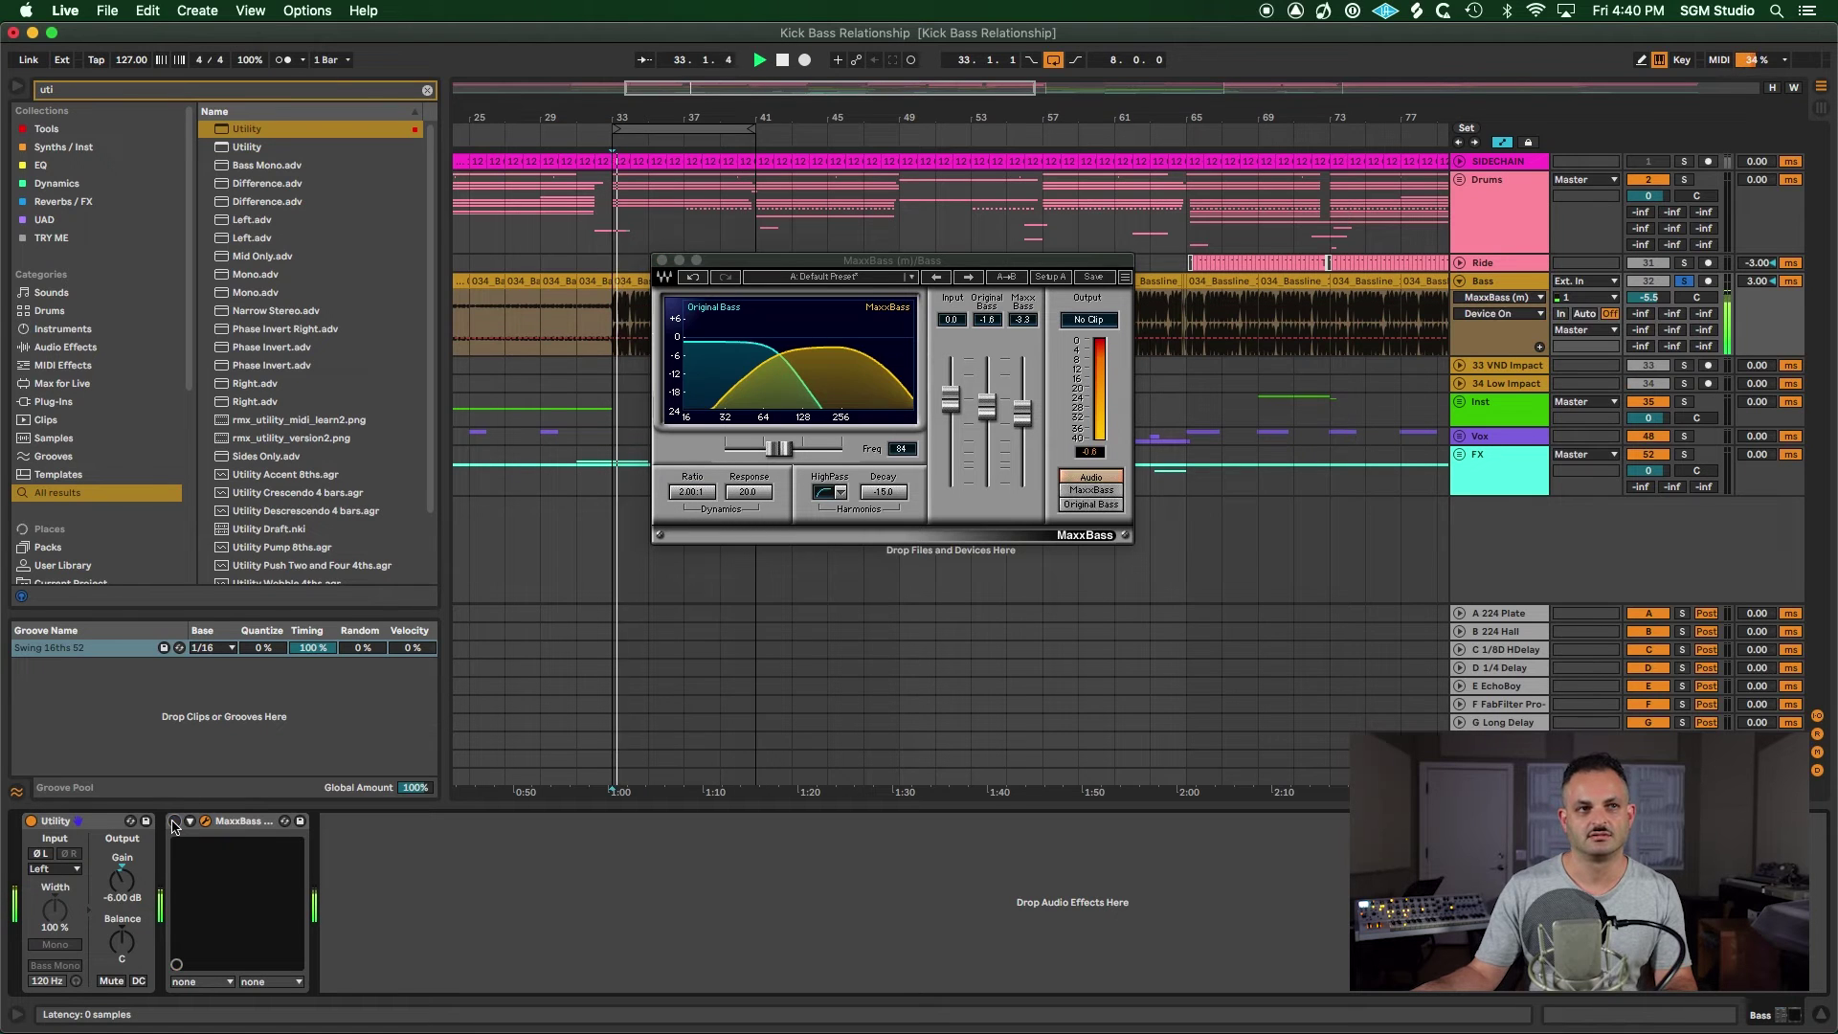
left_click(174, 821)
left_click(174, 822)
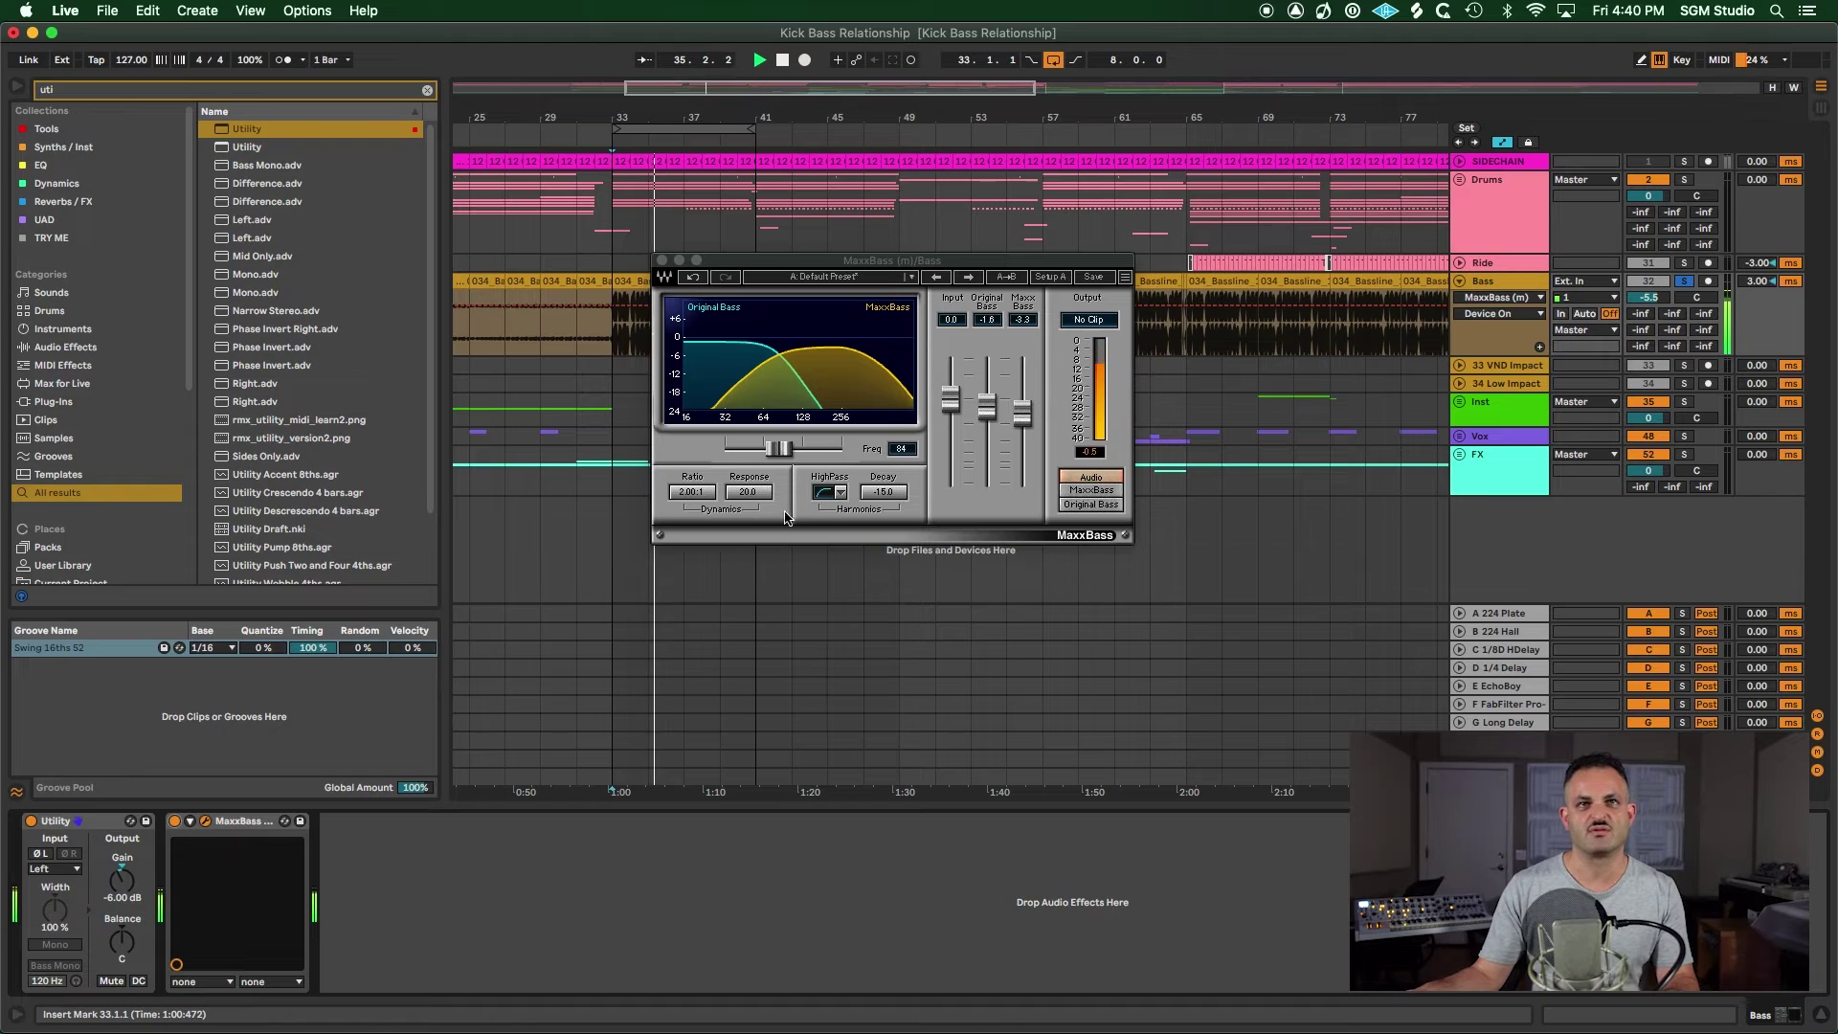
- Try the 12dB/Octave and 6dB/Octave high-pass slopes for the MaxxBass harmonics, and lower the crossover frequency to 82
left_click(839, 492)
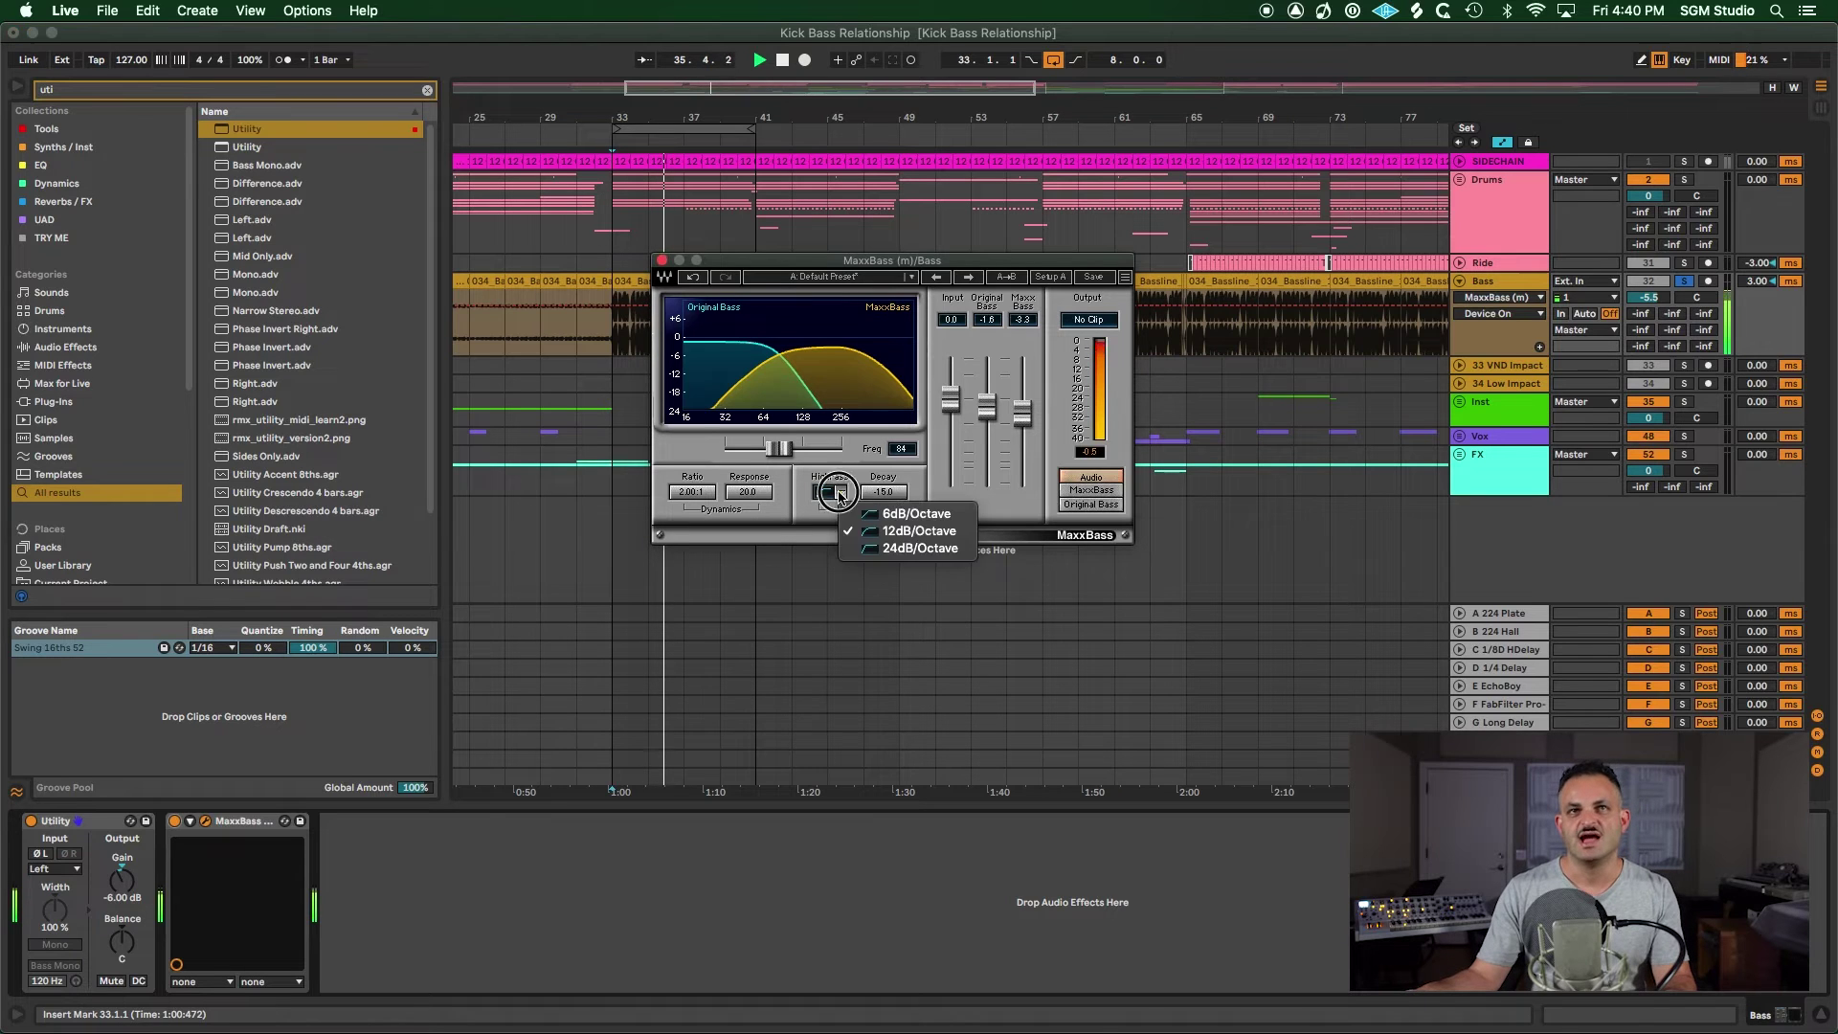
left_click(866, 532)
left_click(840, 492)
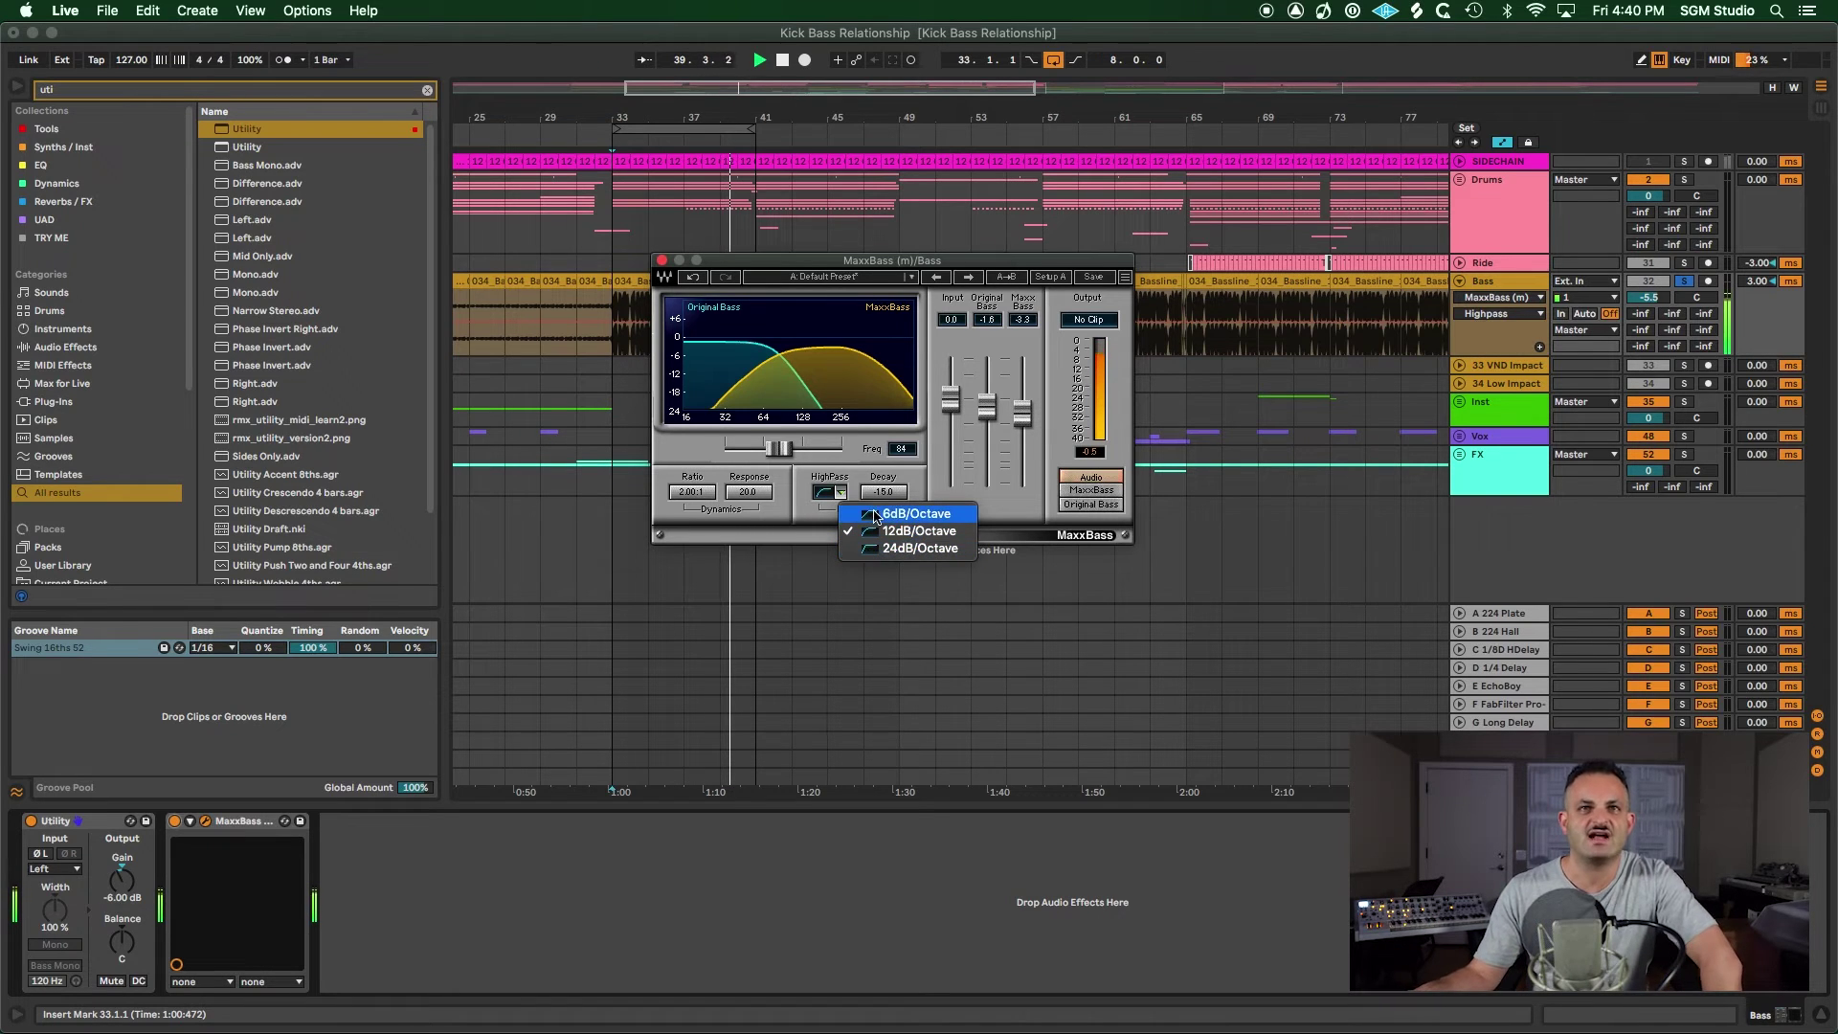
left_click(869, 514)
left_click_drag(780, 448, 776, 448)
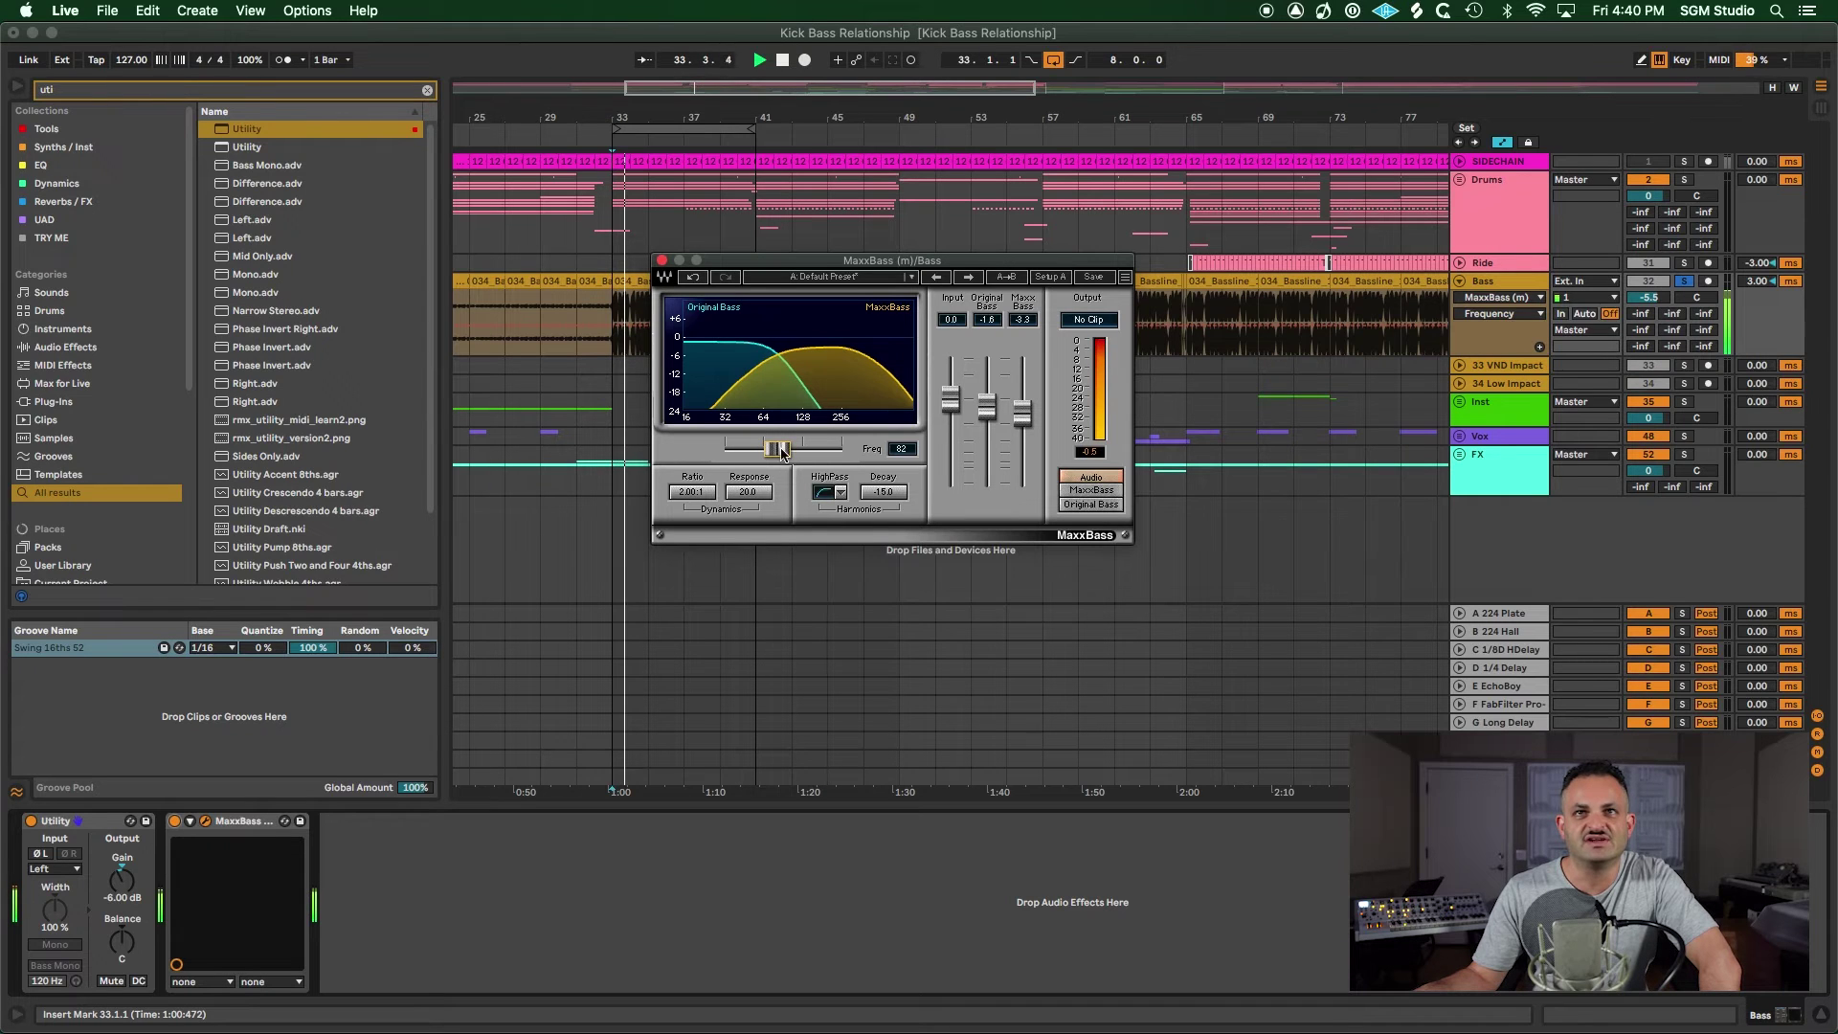
- Cut the Original Bass level to -Inf, compare the harmonics alone with MaxxBass bypassed and enabled, and restore the Original Bass level to -1.8
left_click_drag(996, 412, 989, 486)
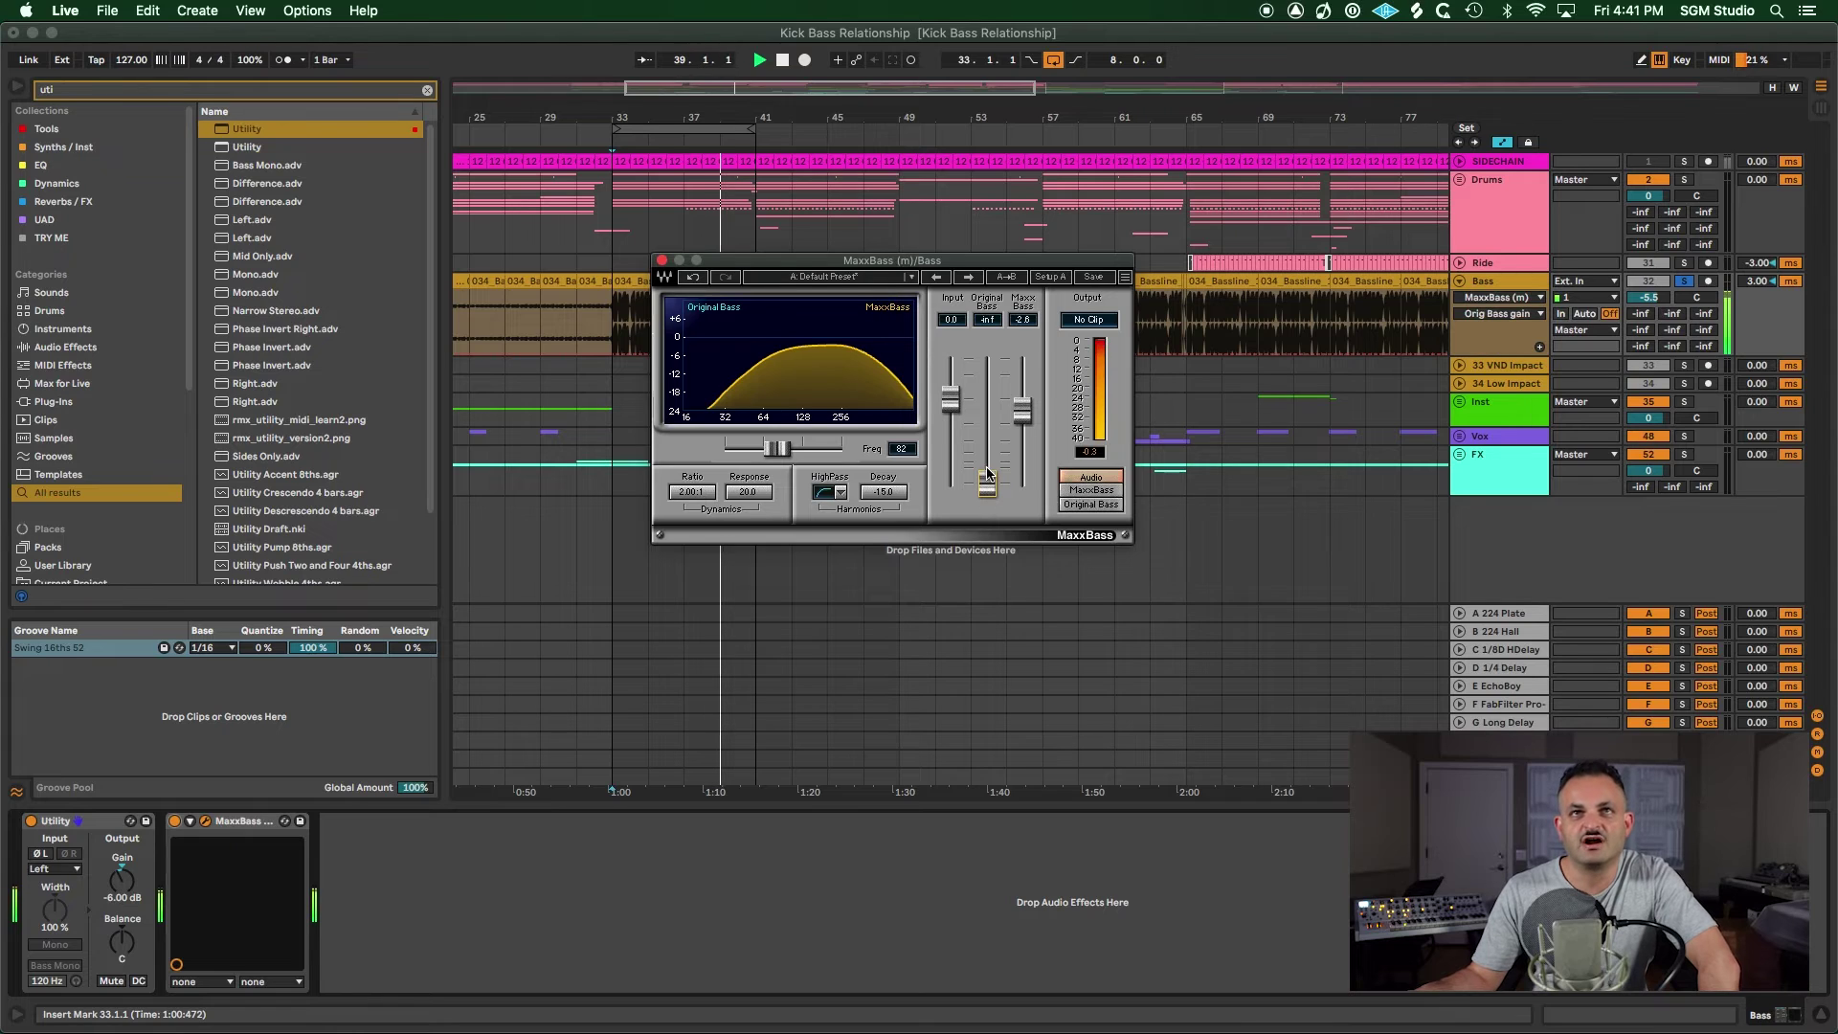
left_click(176, 821)
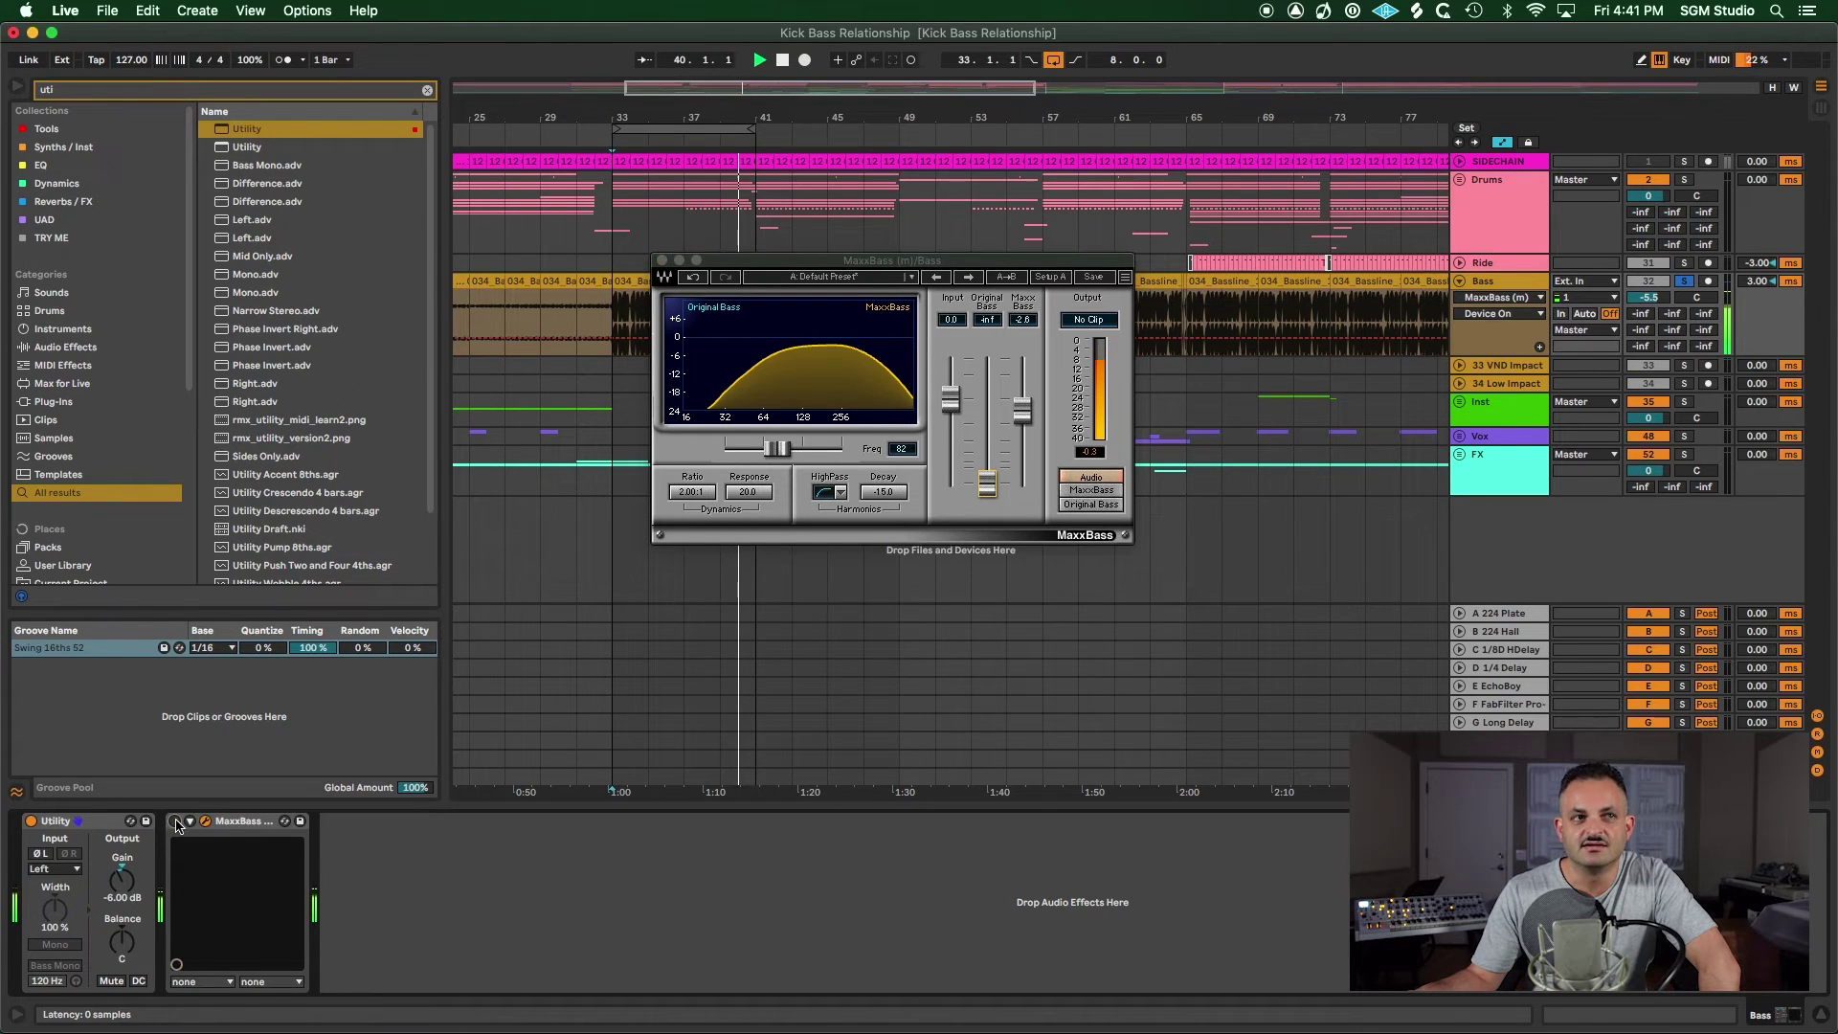
left_click(175, 821)
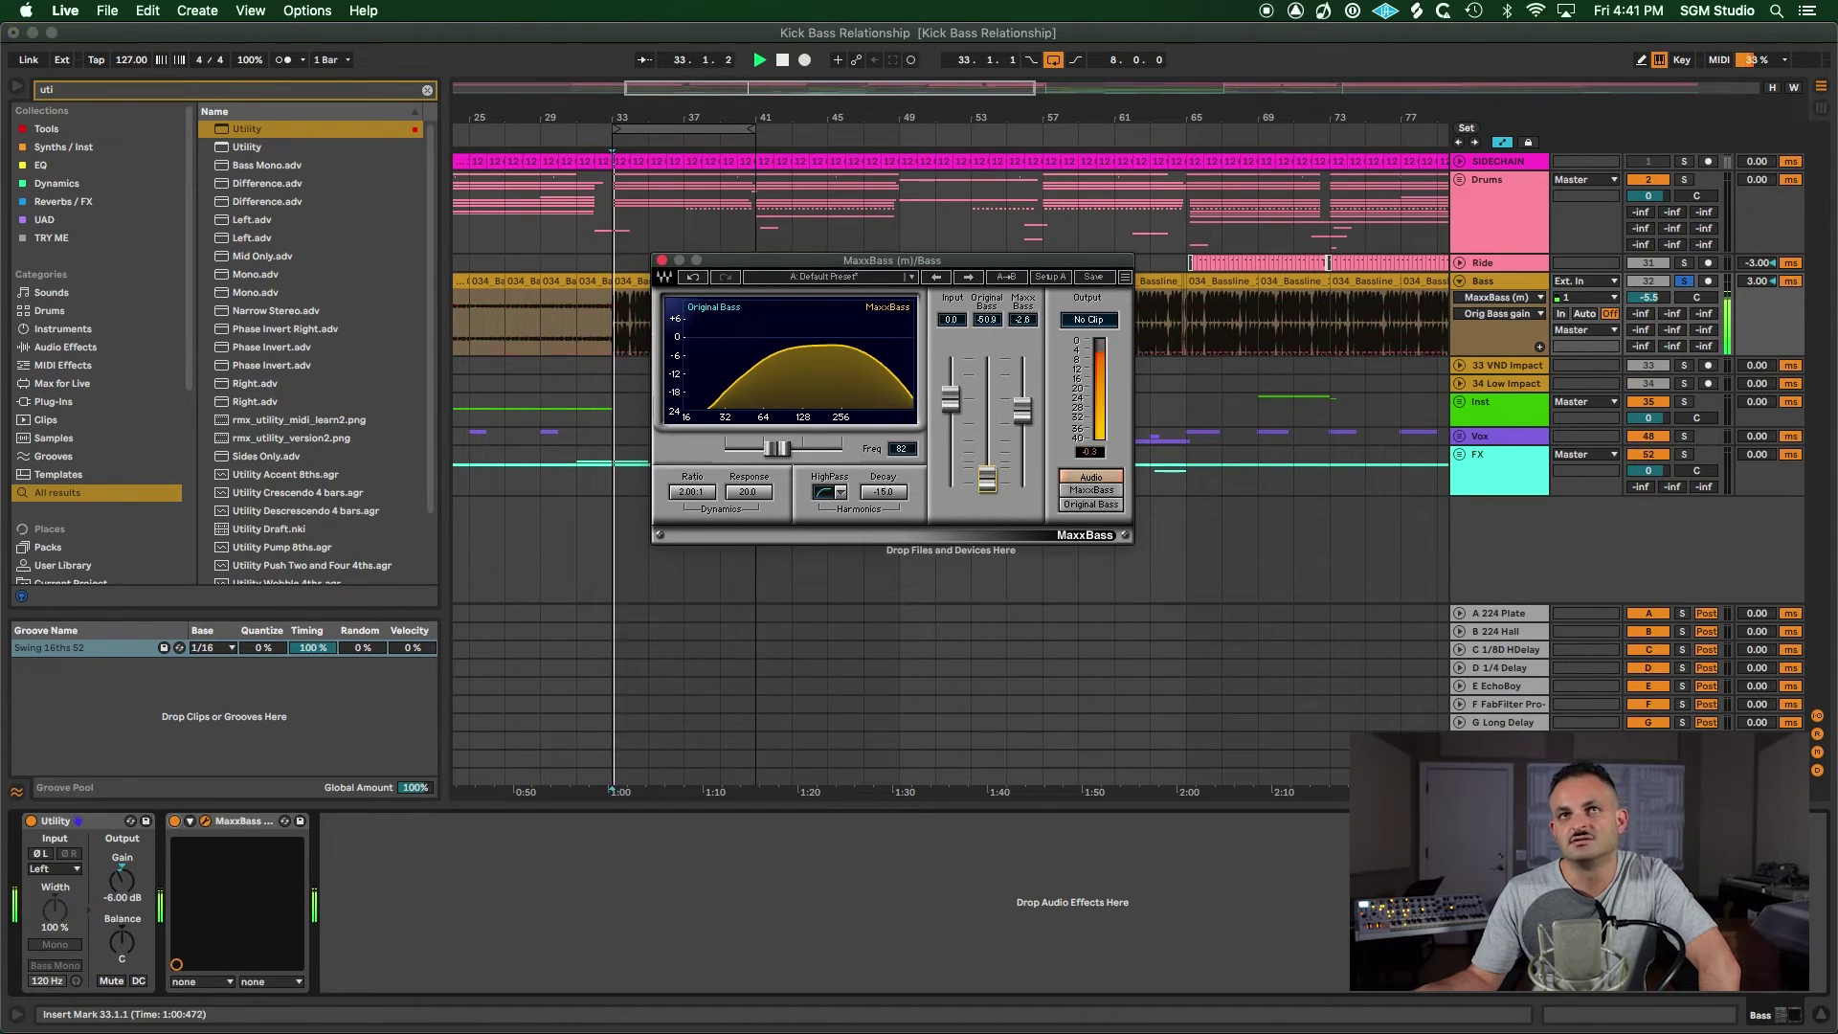
left_click_drag(987, 484, 987, 409)
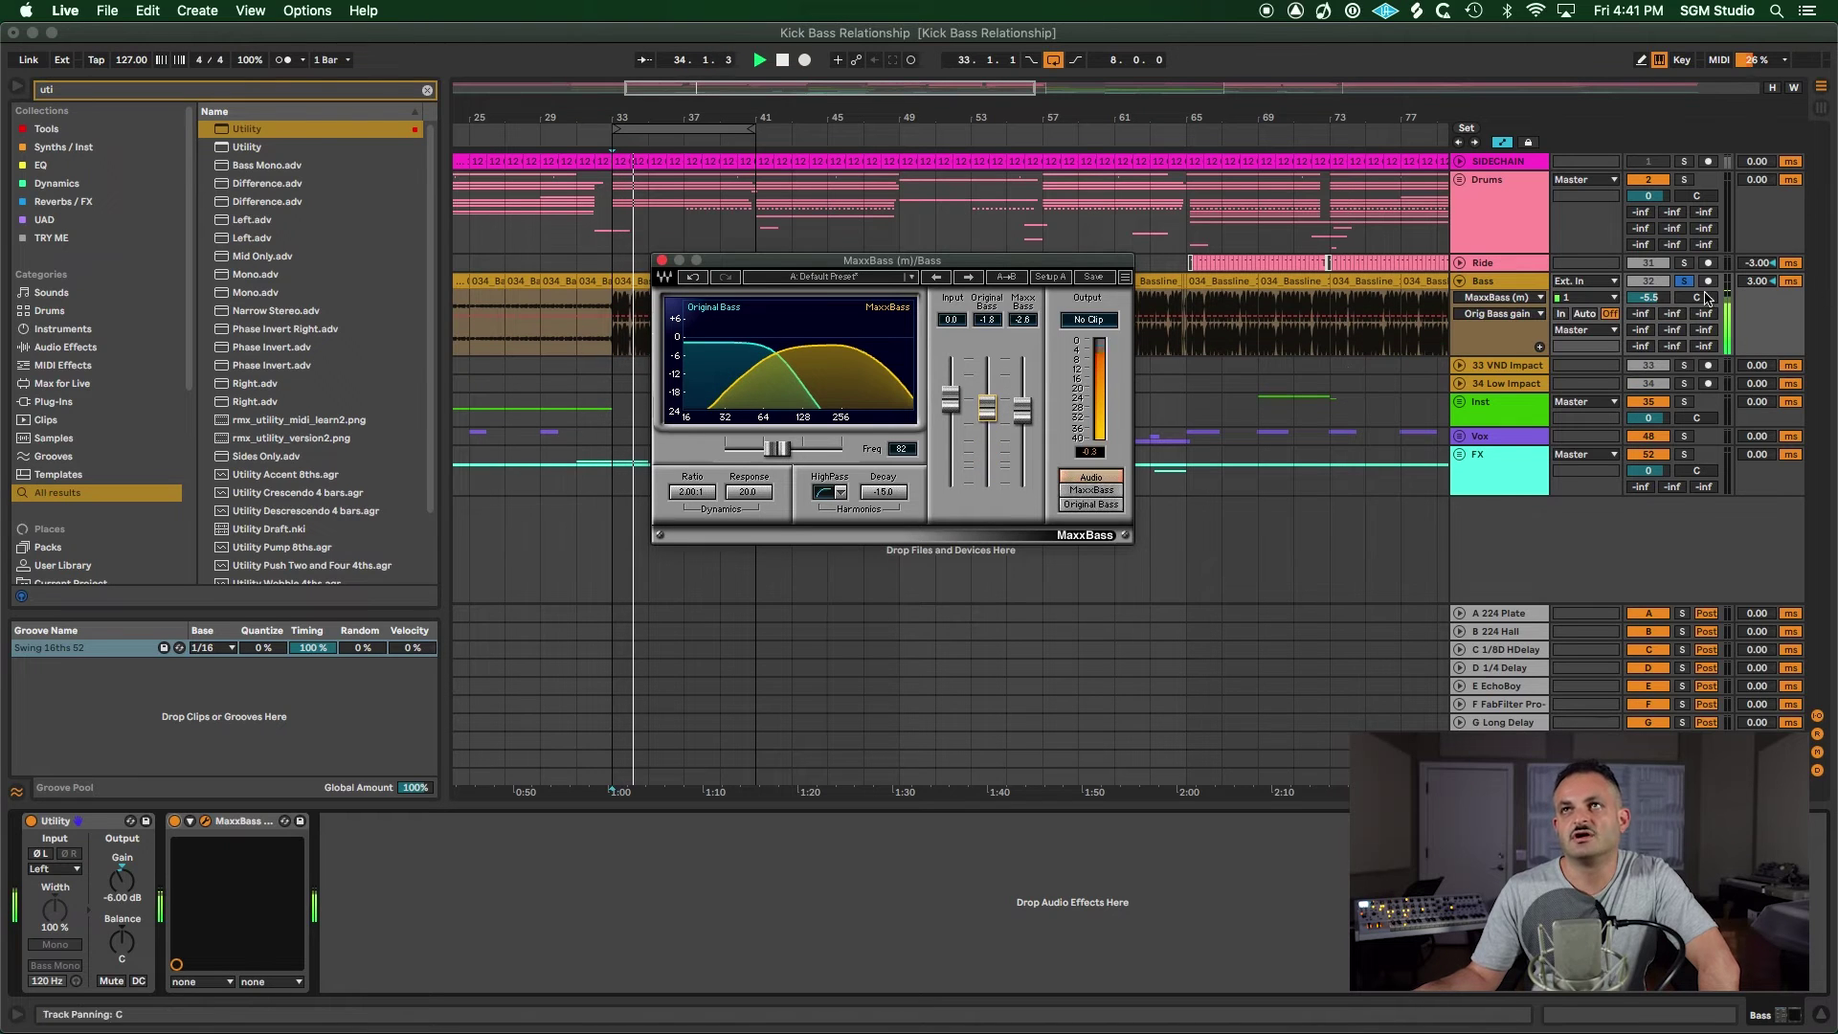
- Unsolo the Bass track, set Original Bass to -3.0 and MaxxBass to -3.4, and compare the full mix with the plug-in bypassed and re-enabled
left_click(1685, 282)
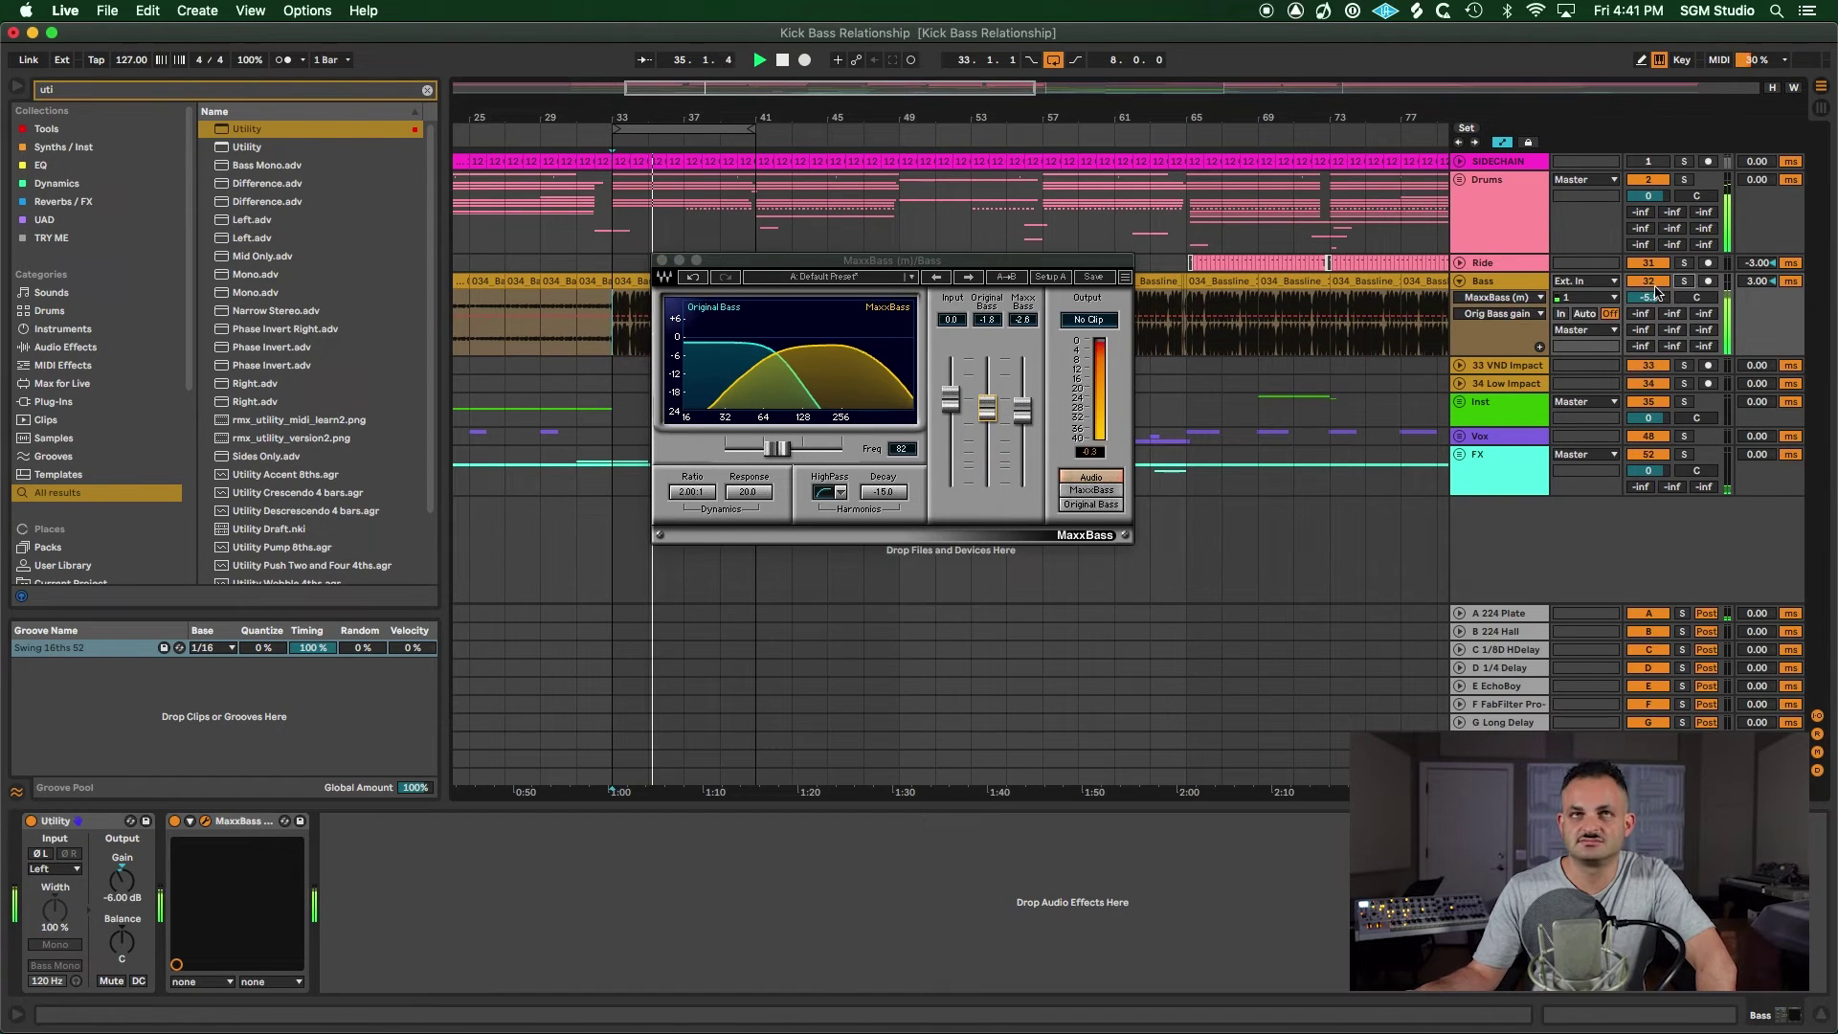
mouse_move(1022, 410)
left_mouse_down()
mouse_move(987, 411)
mouse_move(1022, 418)
left_mouse_up()
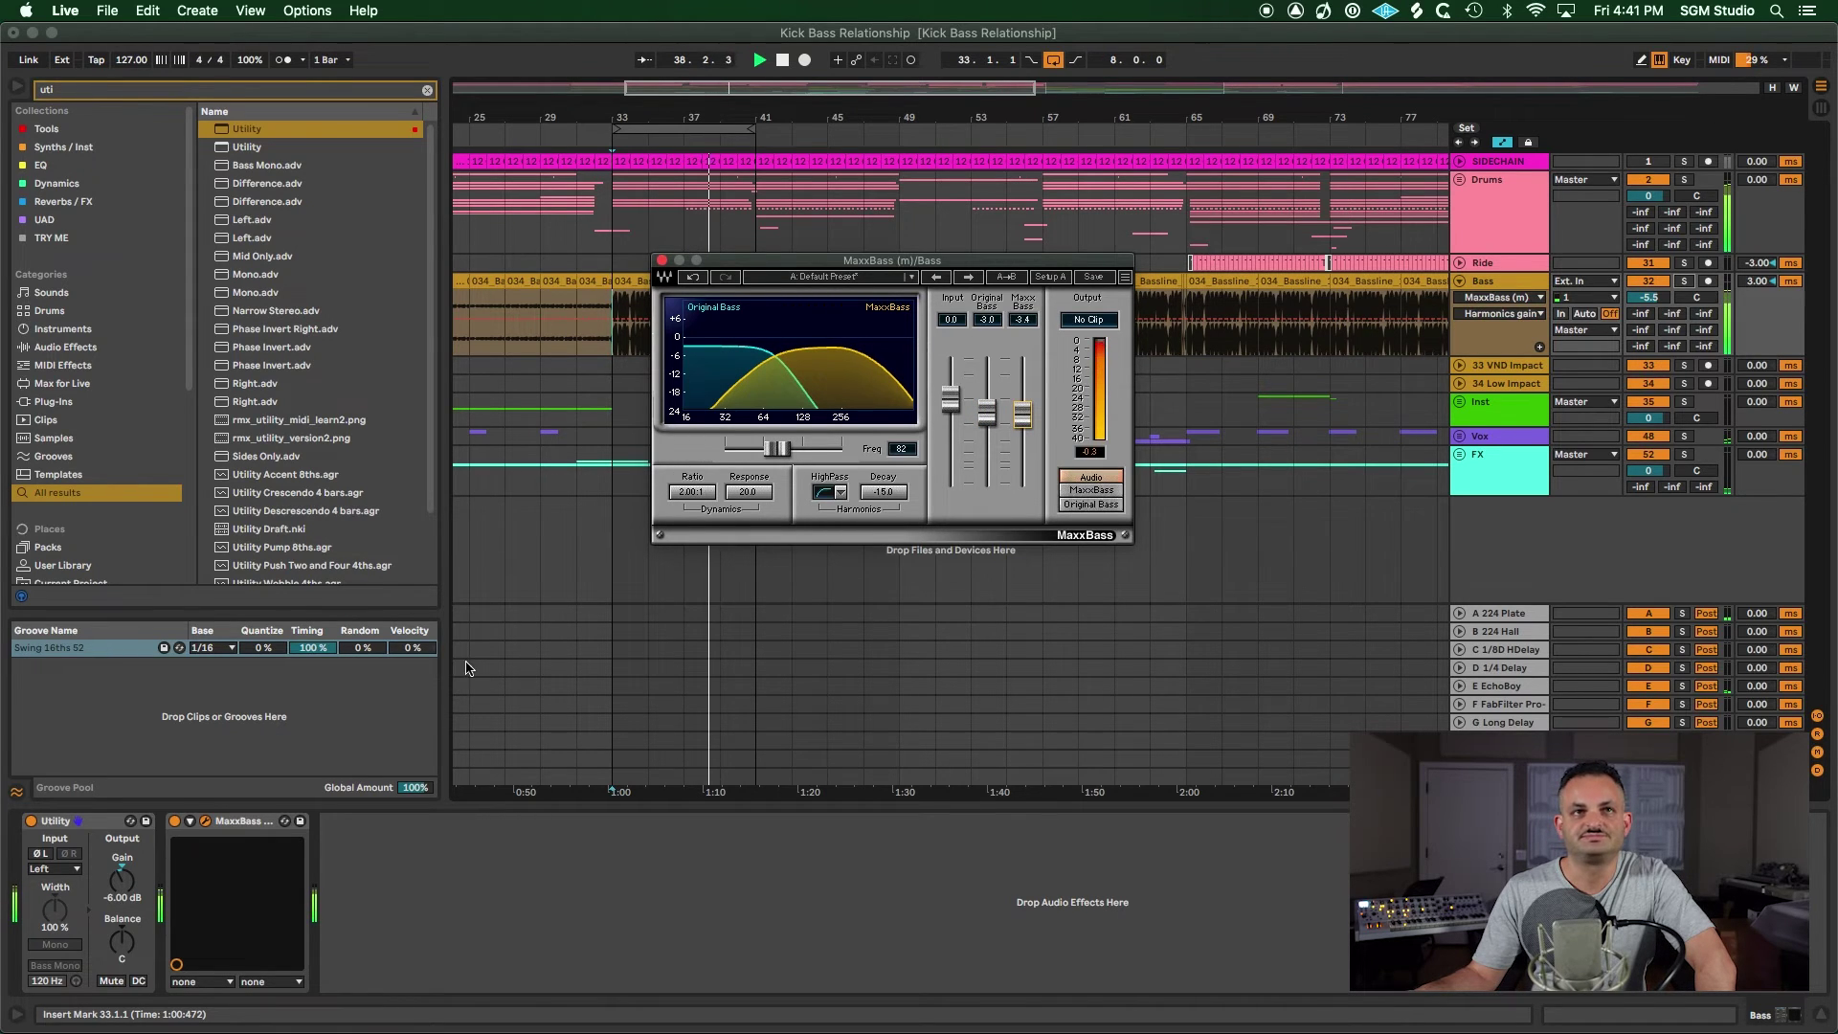
left_click(175, 823)
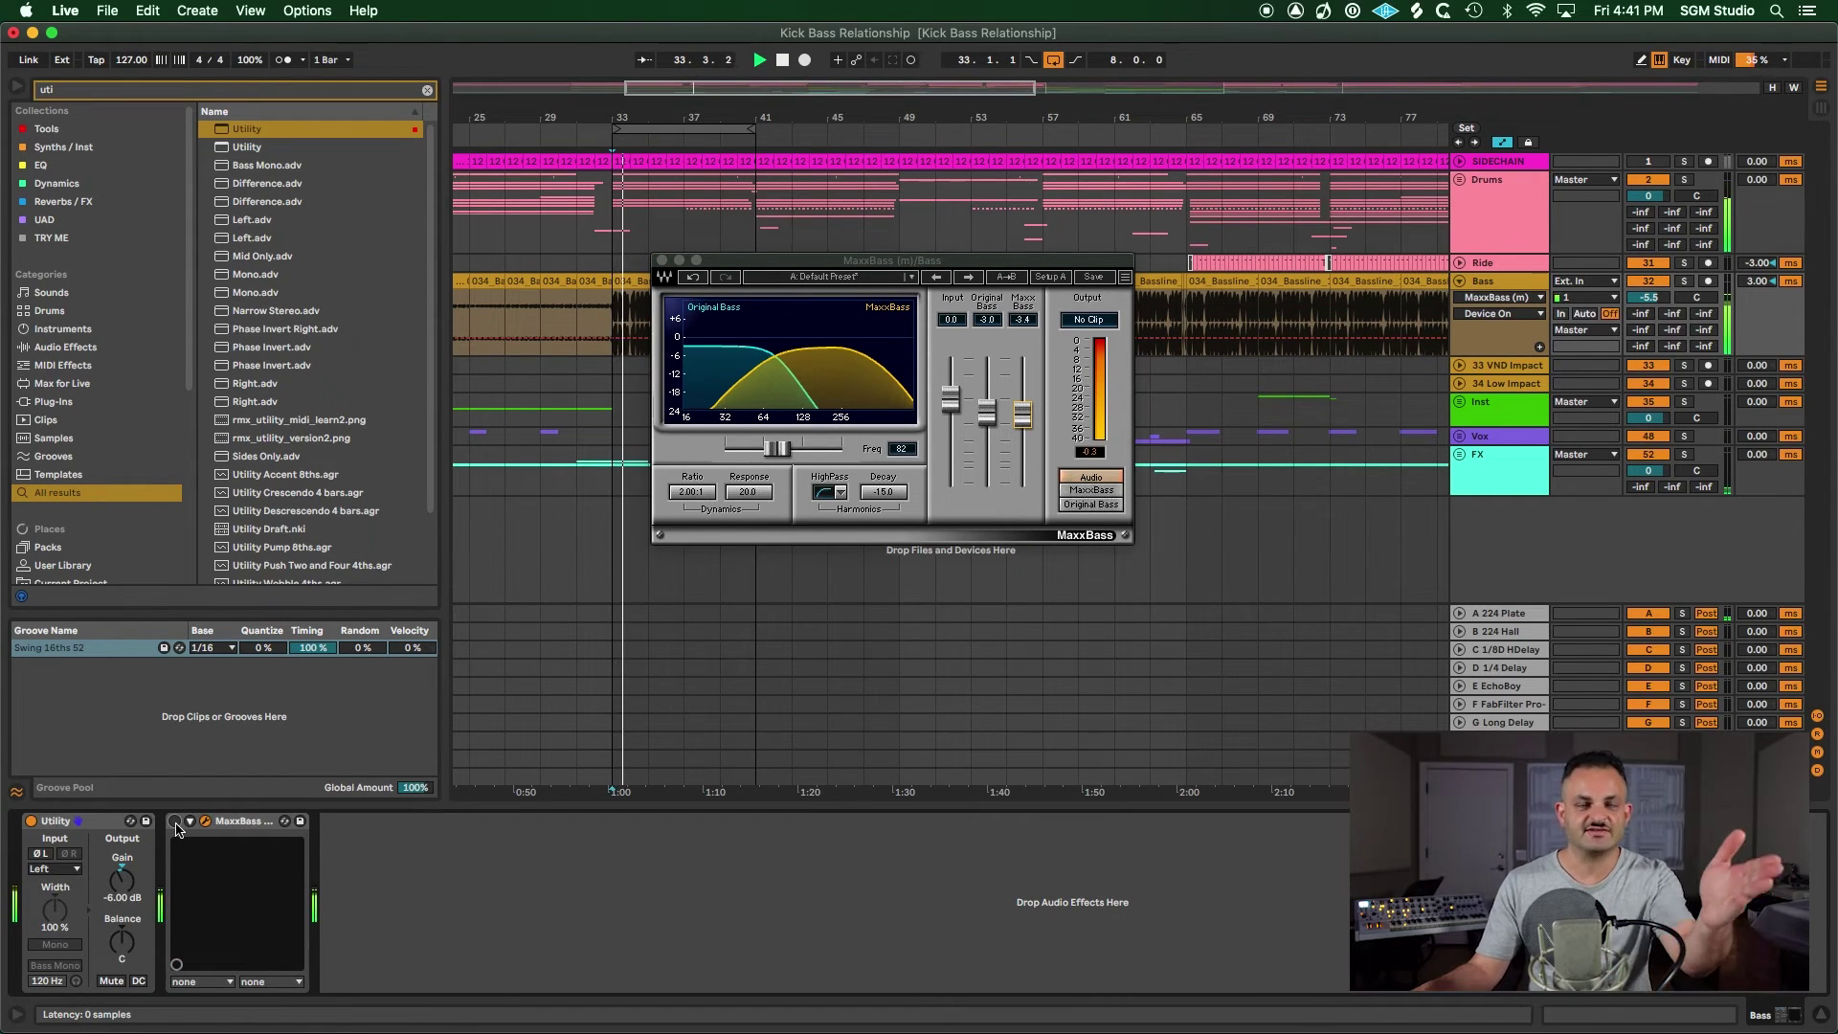
left_click(175, 821)
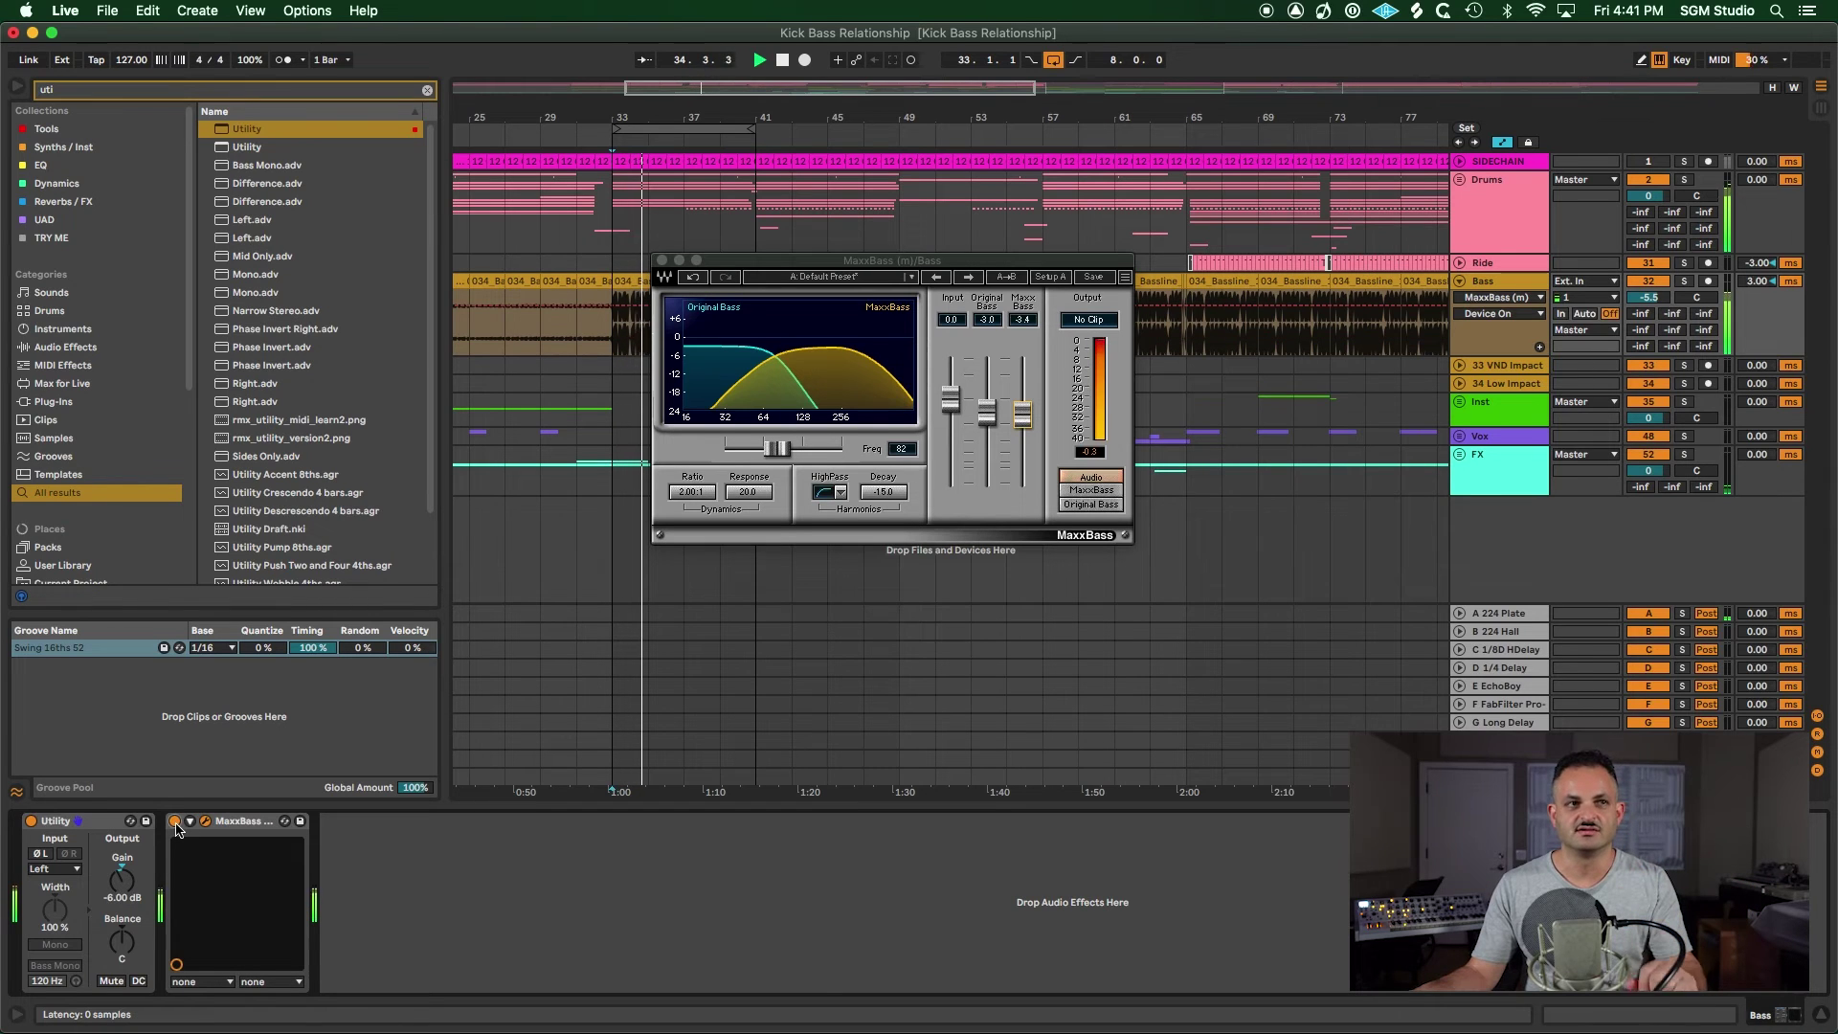